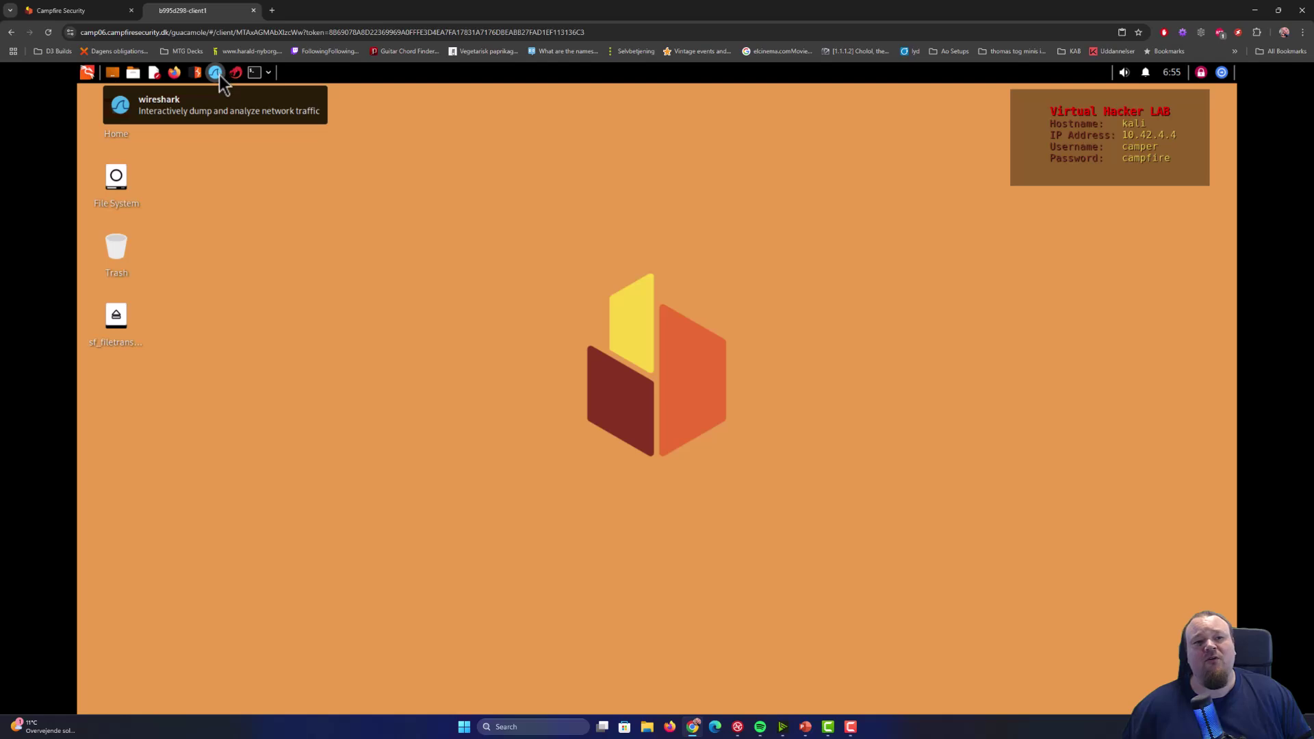
# - Launch Wireshark on the lab desktop and review the Unsecure IoT Traffic exercise on the Campfire Security course page
pyautogui.click(219, 75)
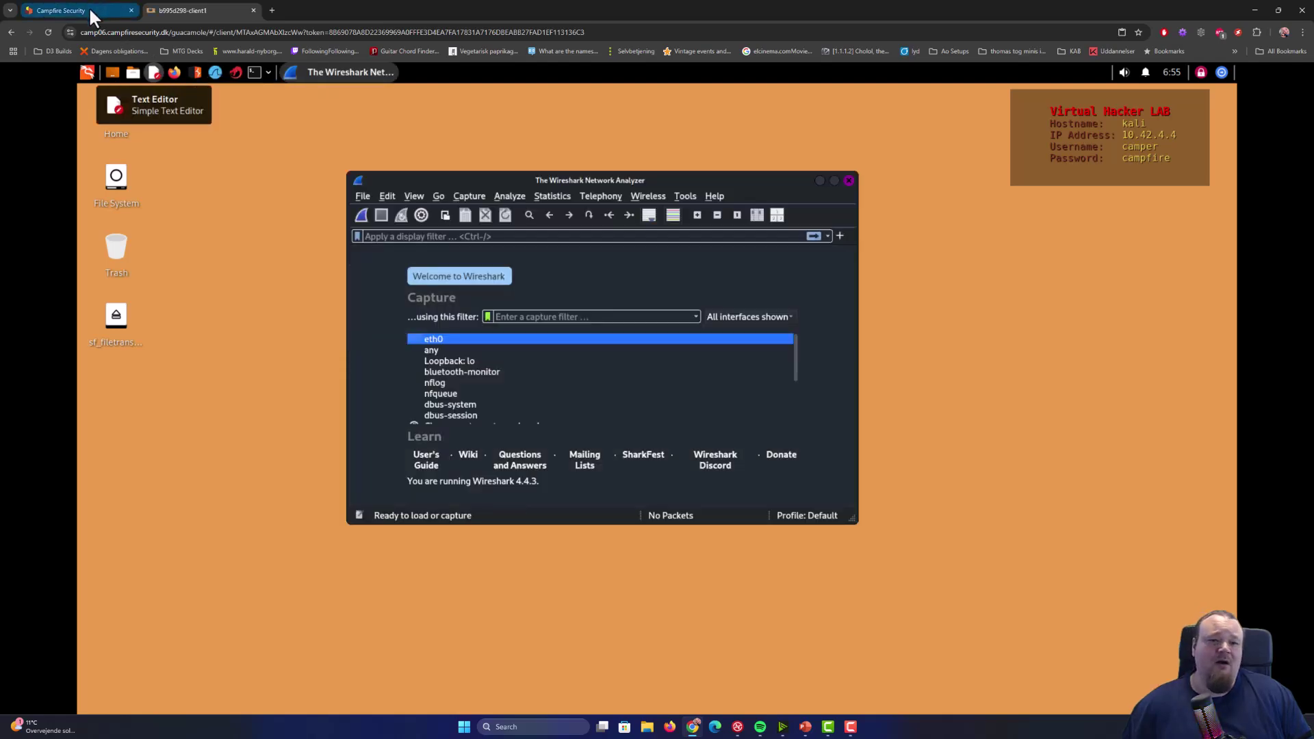
pyautogui.click(80, 6)
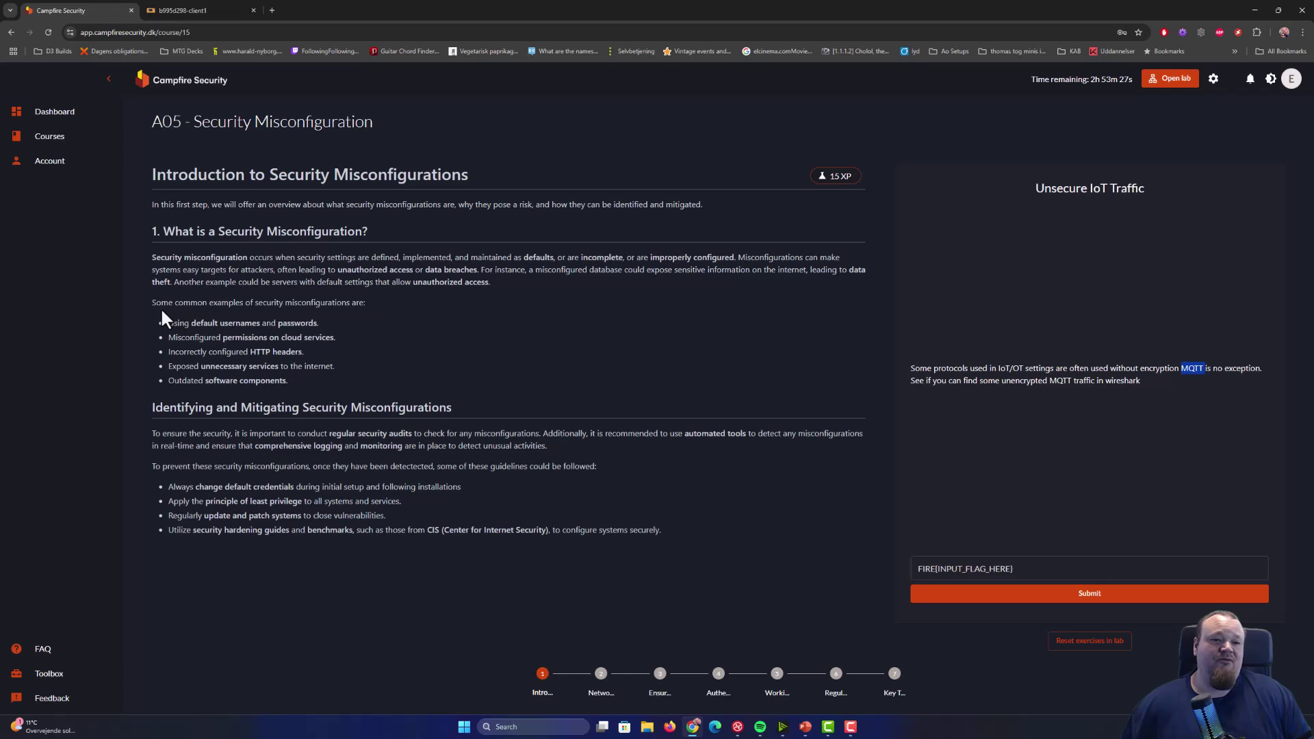
pyautogui.moveTo(195, 121); pyautogui.dragTo(395, 130)
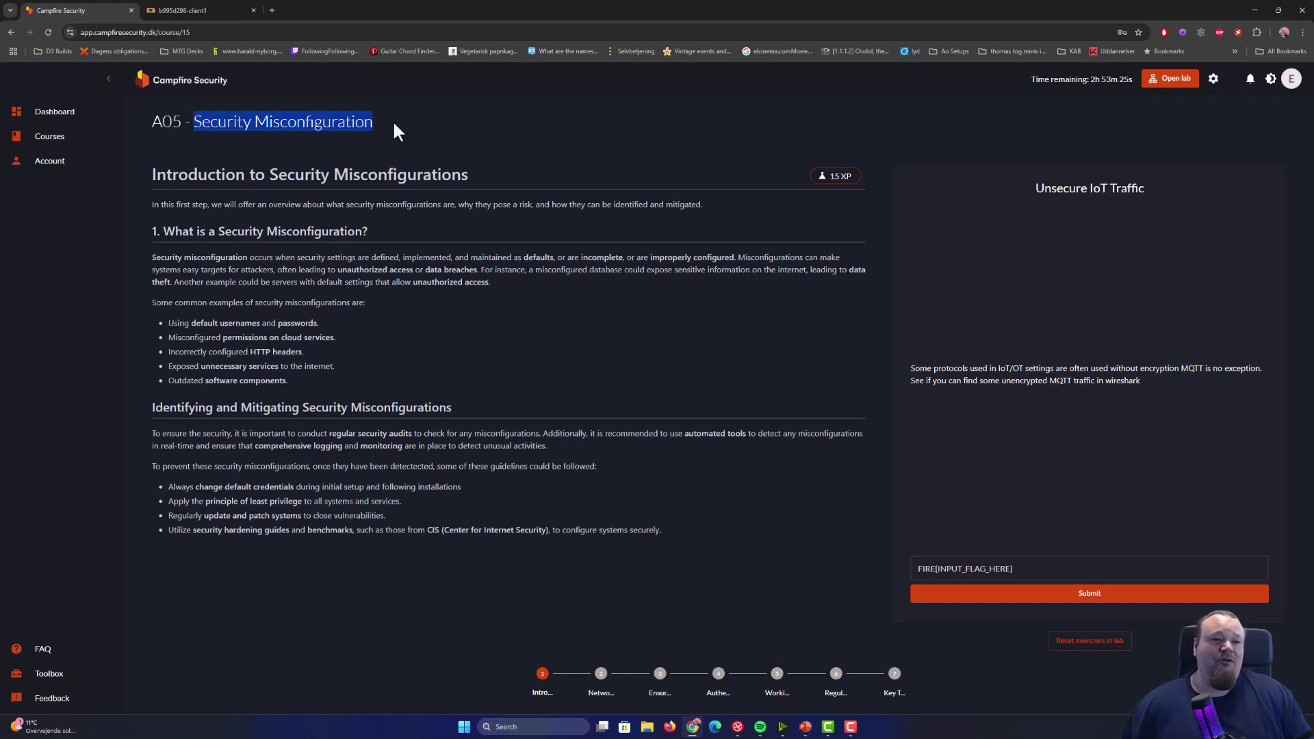
pyautogui.doubleClick(320, 123)
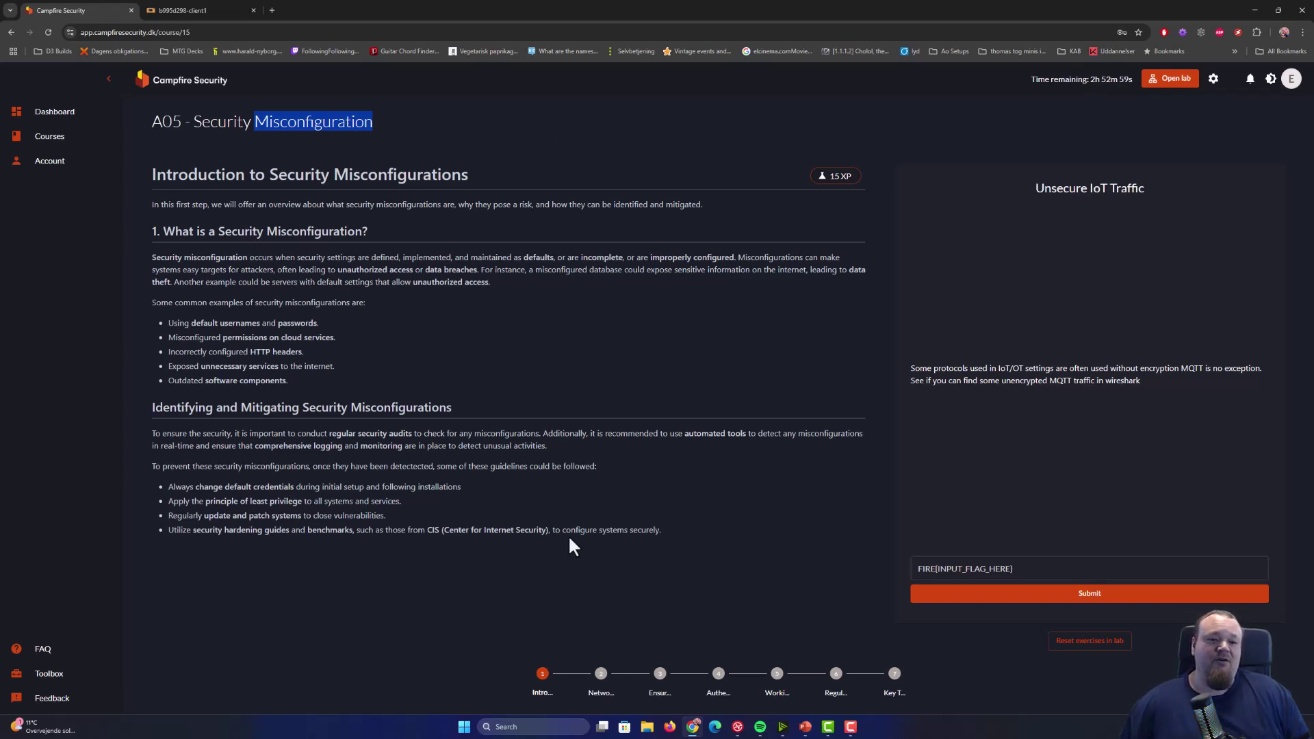
pyautogui.click(1048, 577)
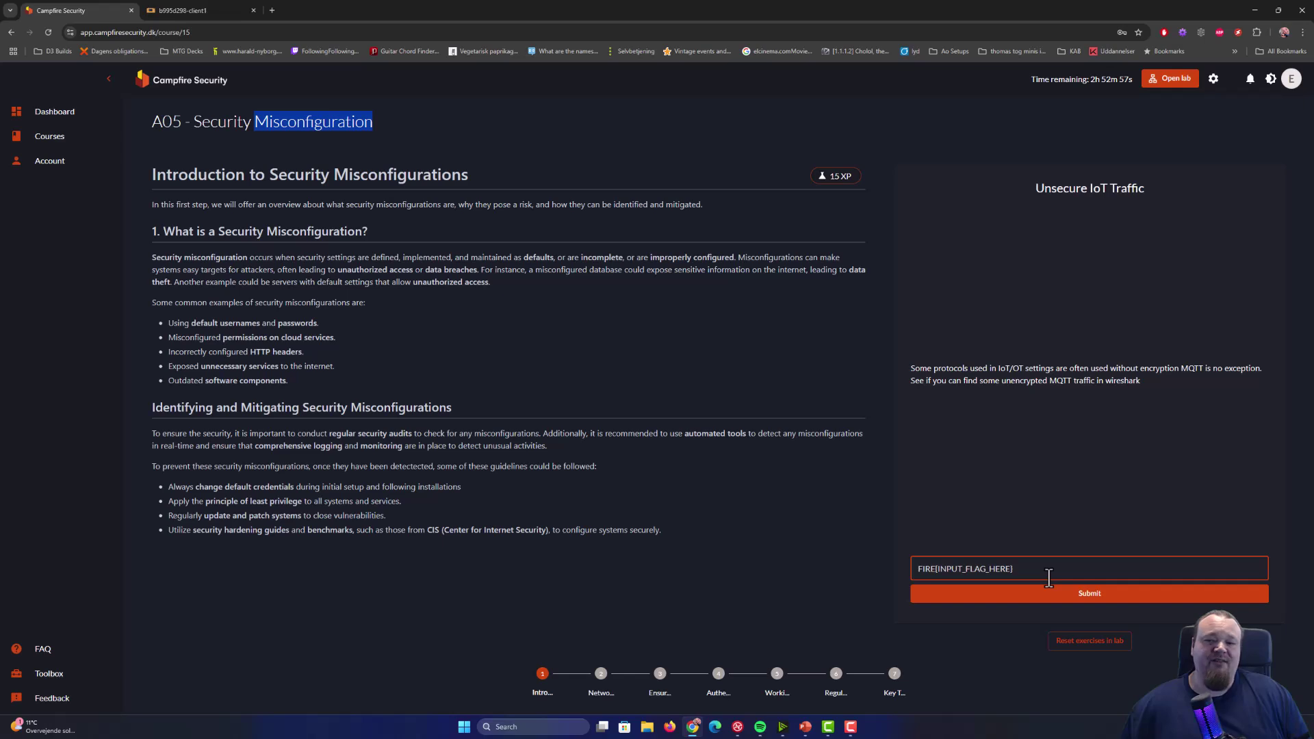
pyautogui.moveTo(912, 368); pyautogui.dragTo(1224, 397)
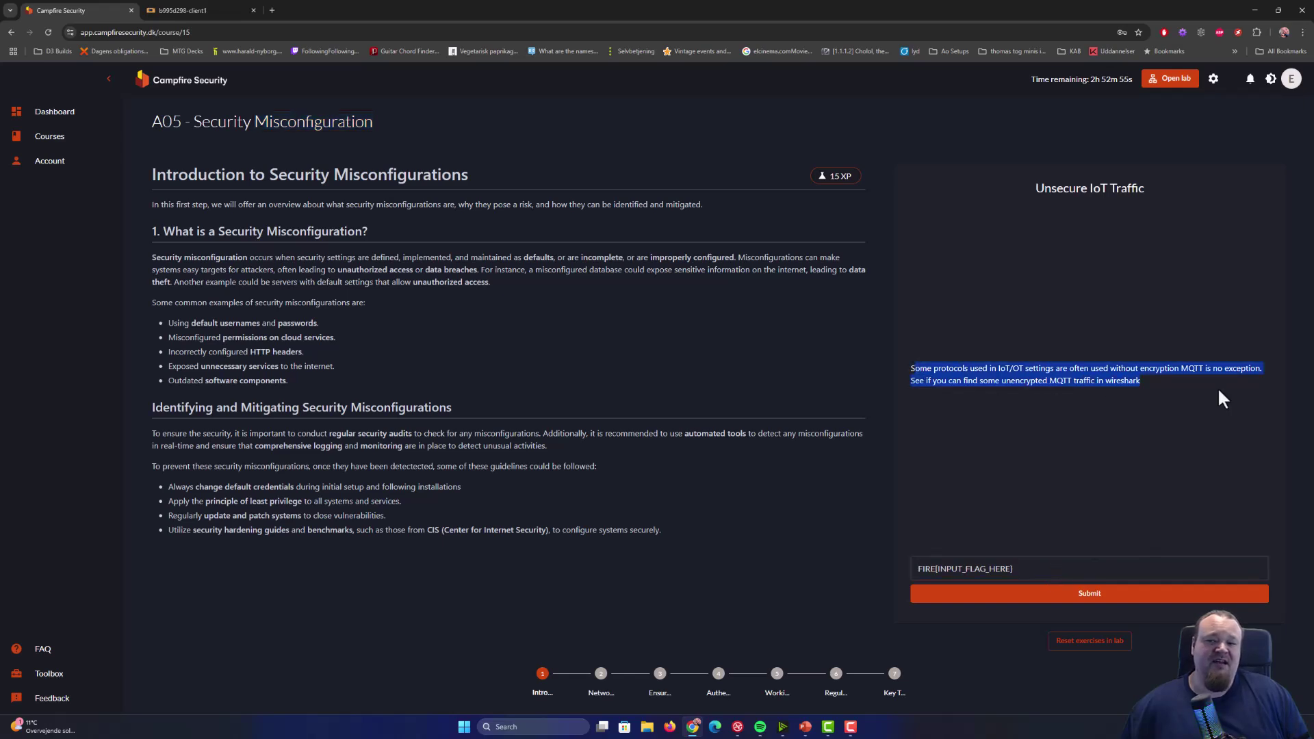
pyautogui.click(1213, 392)
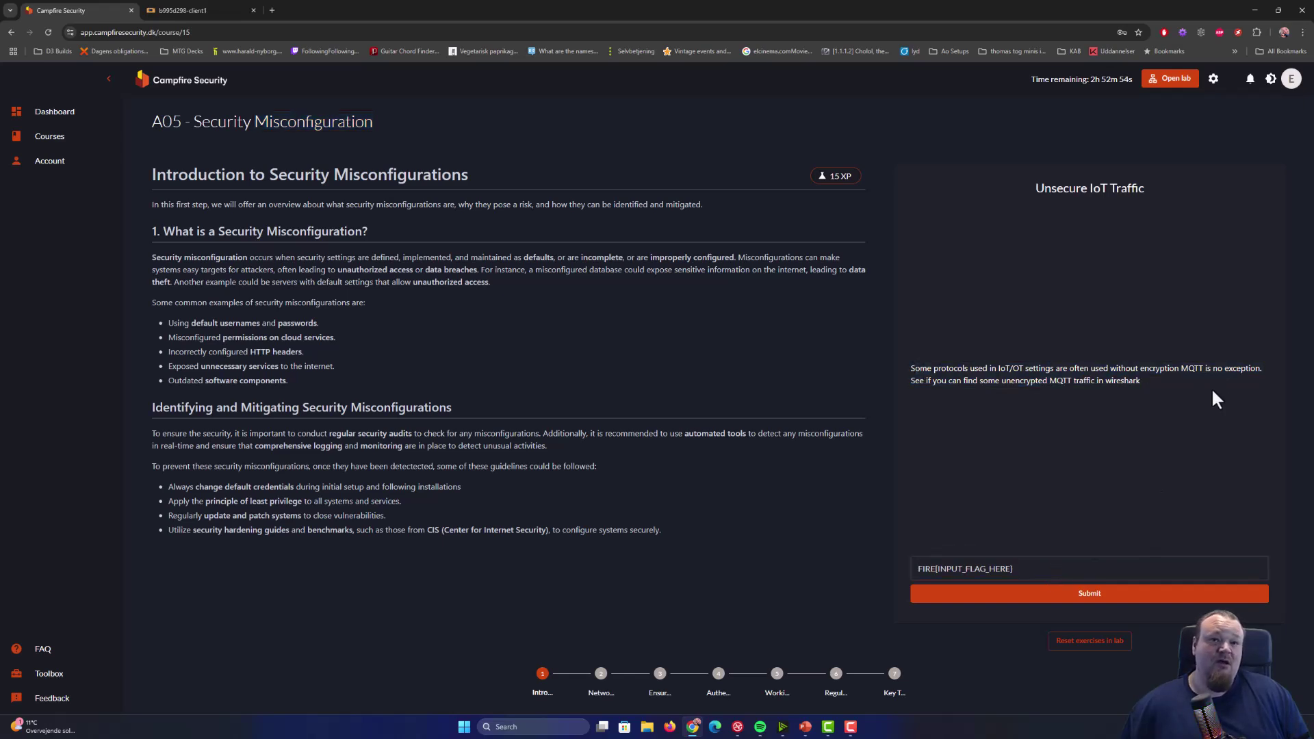
# - Return to the lab desktop, enlarge the Wireshark window and start a packet capture on eth0
pyautogui.click(195, 8)
pyautogui.moveTo(487, 179); pyautogui.dragTo(381, 118)
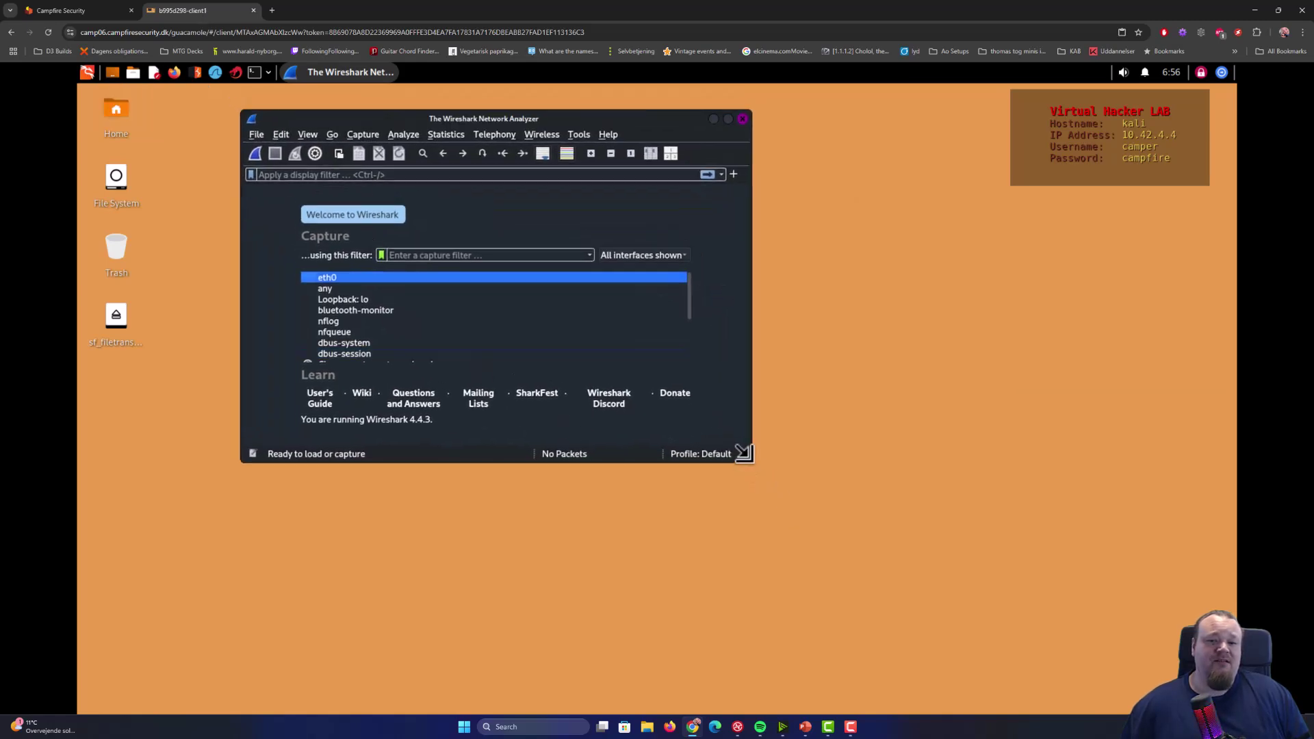
pyautogui.moveTo(753, 463); pyautogui.dragTo(1094, 638)
pyautogui.click(423, 278)
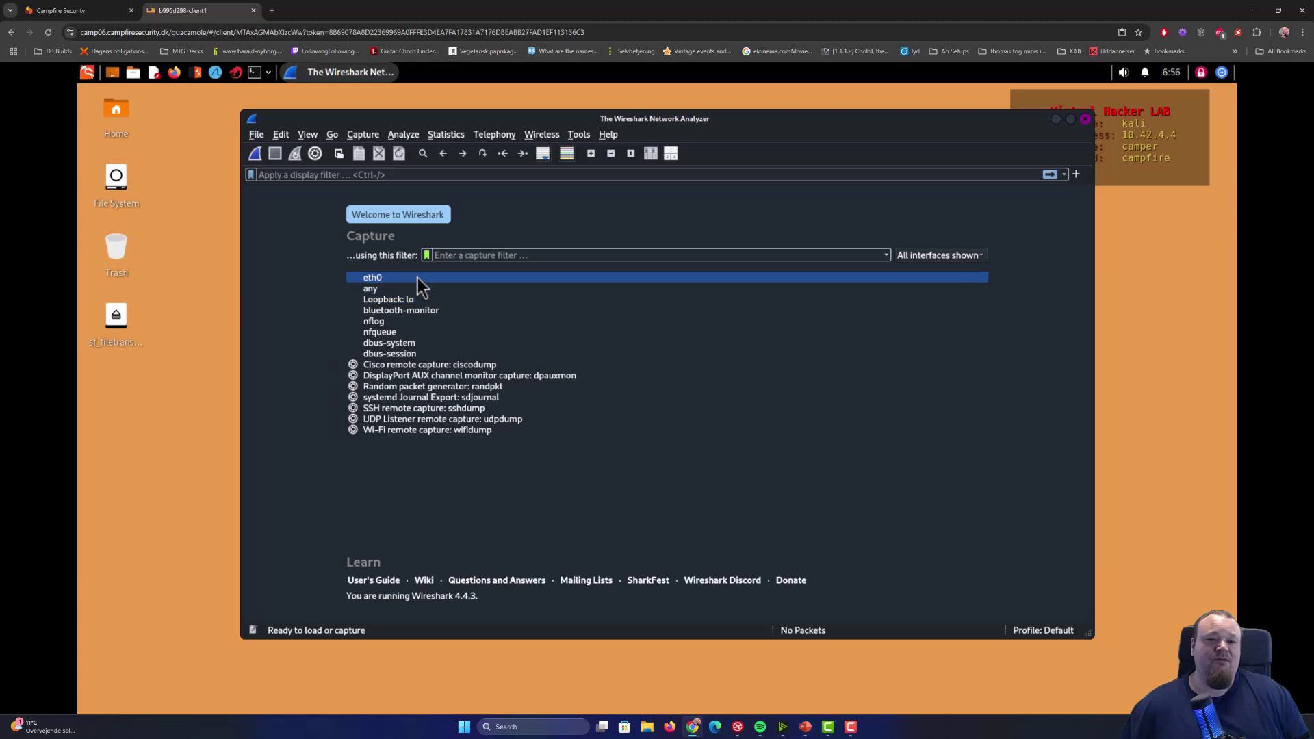
pyautogui.doubleClick(404, 280)
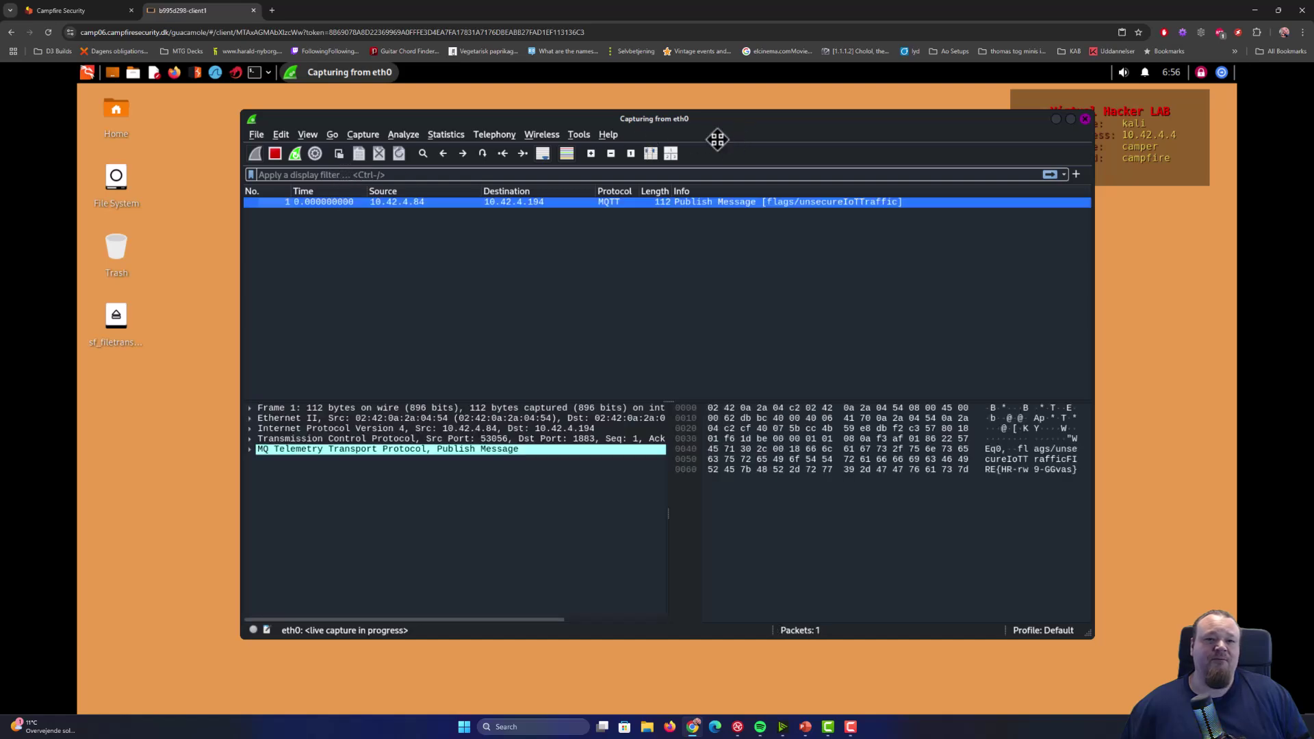
# - Select the first MQTT Publish Message packet in the live capture and stop capturing
pyautogui.moveTo(740, 121); pyautogui.dragTo(676, 144)
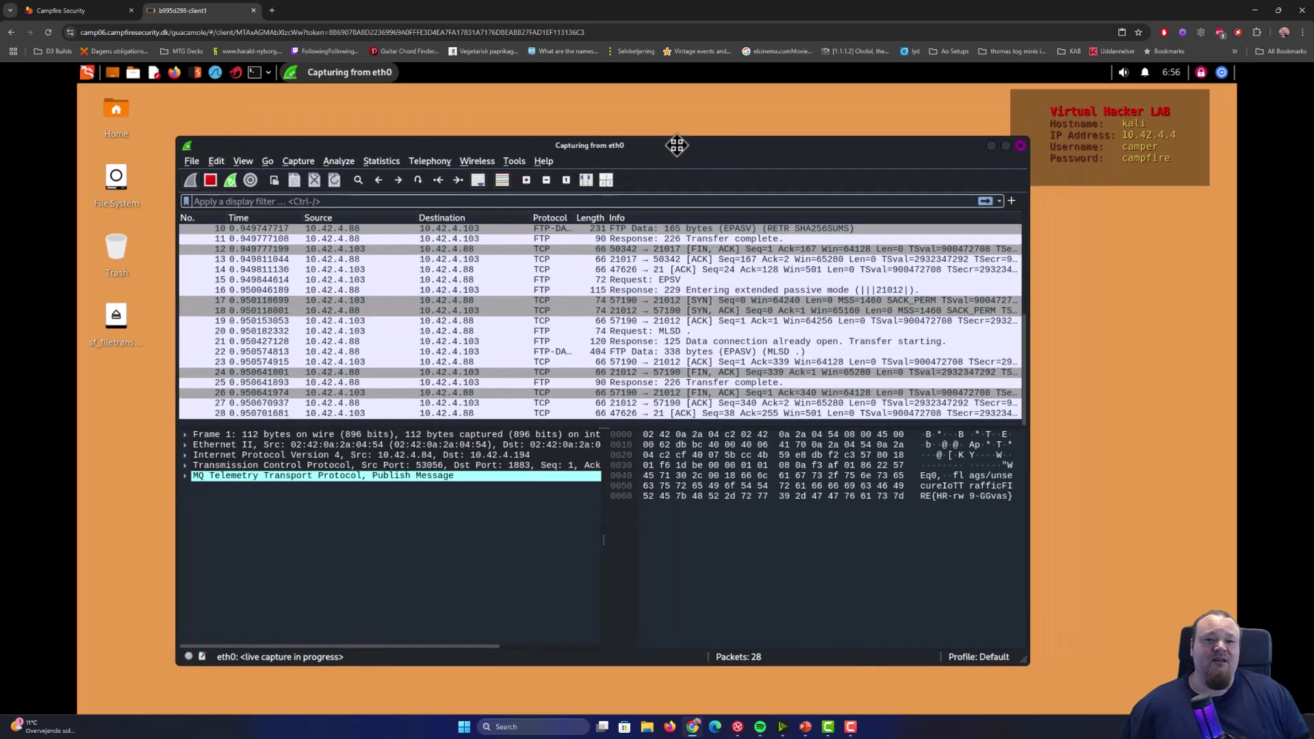
pyautogui.click(588, 318)
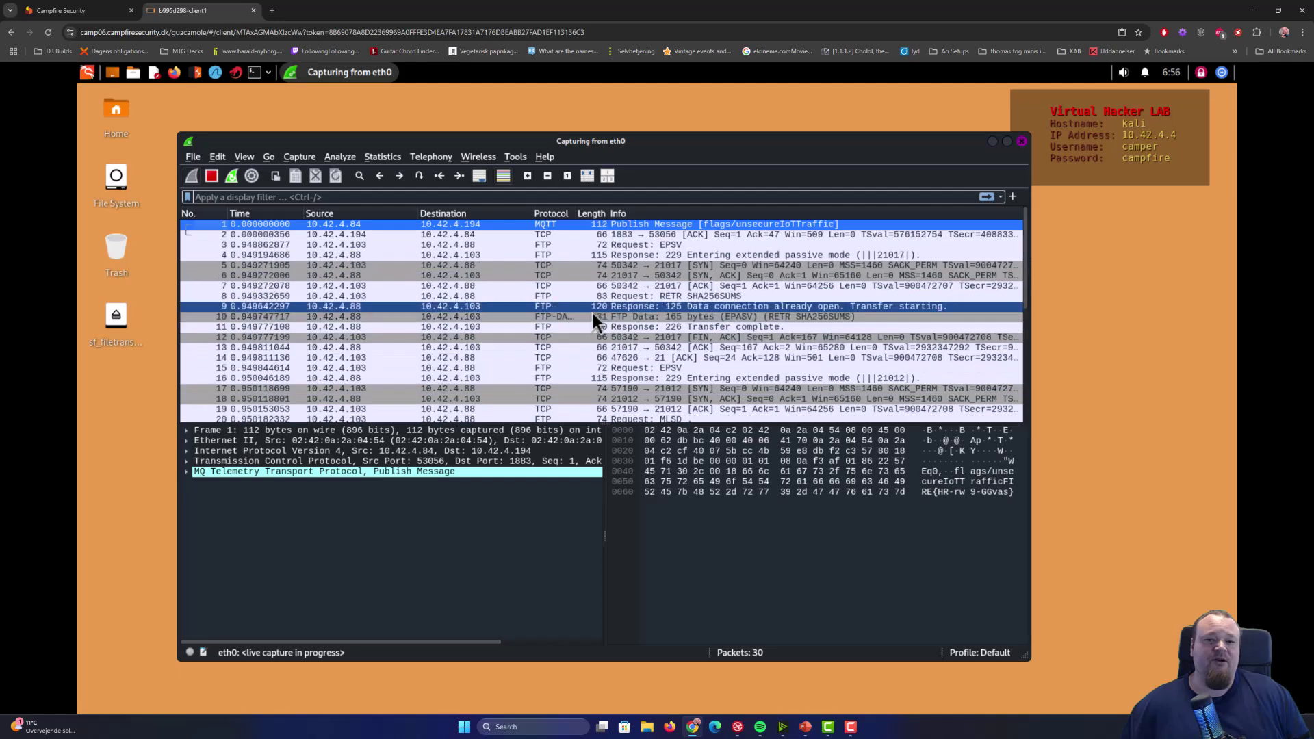
pyautogui.scroll(4, 601, 307)
pyautogui.click(527, 223)
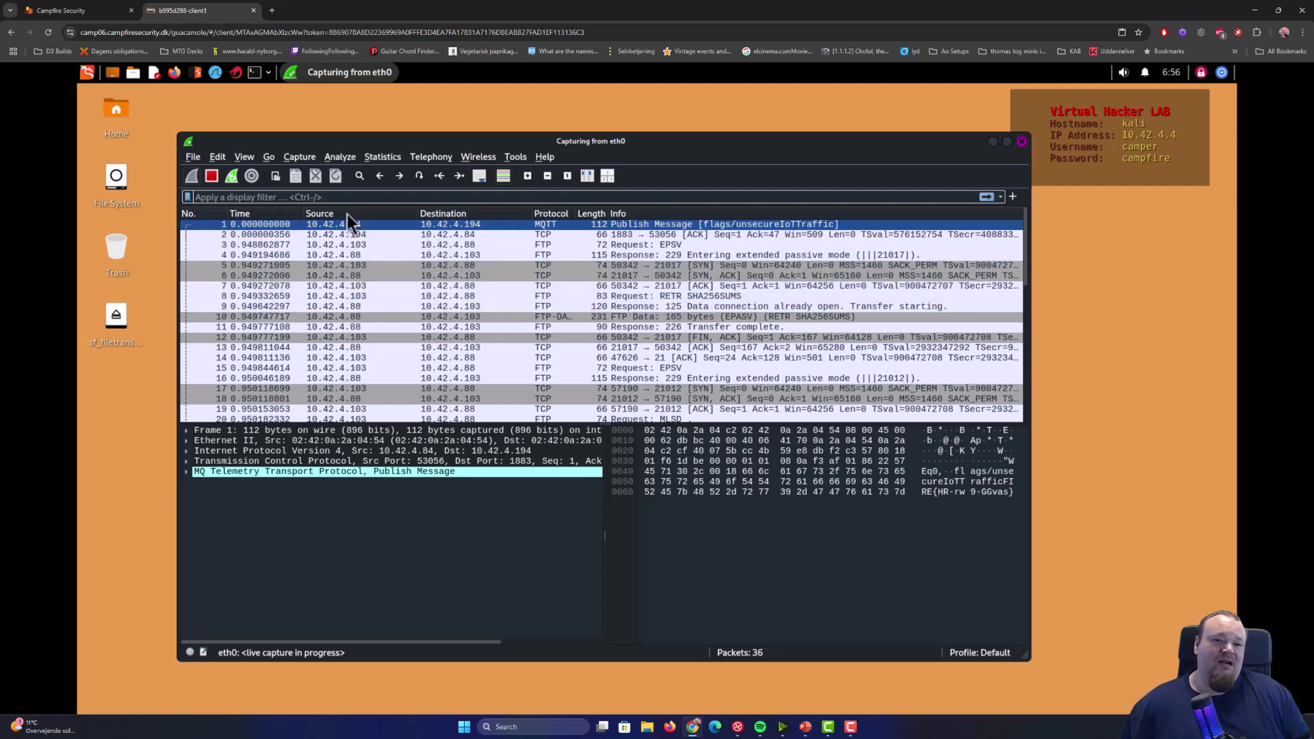
pyautogui.click(211, 177)
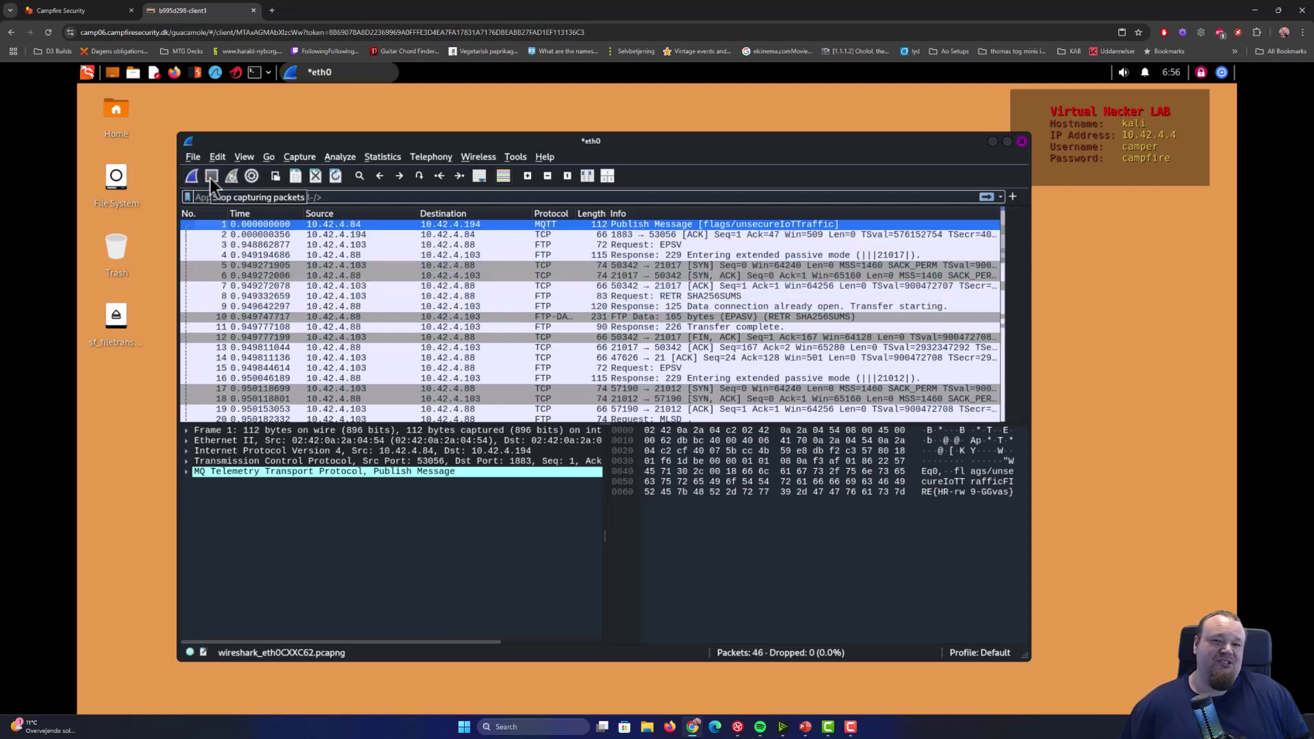
# - Apply the display filter tcp and expand the Transmission Control Protocol details of the first packet
pyautogui.click(320, 196)
pyautogui.write('tcp')
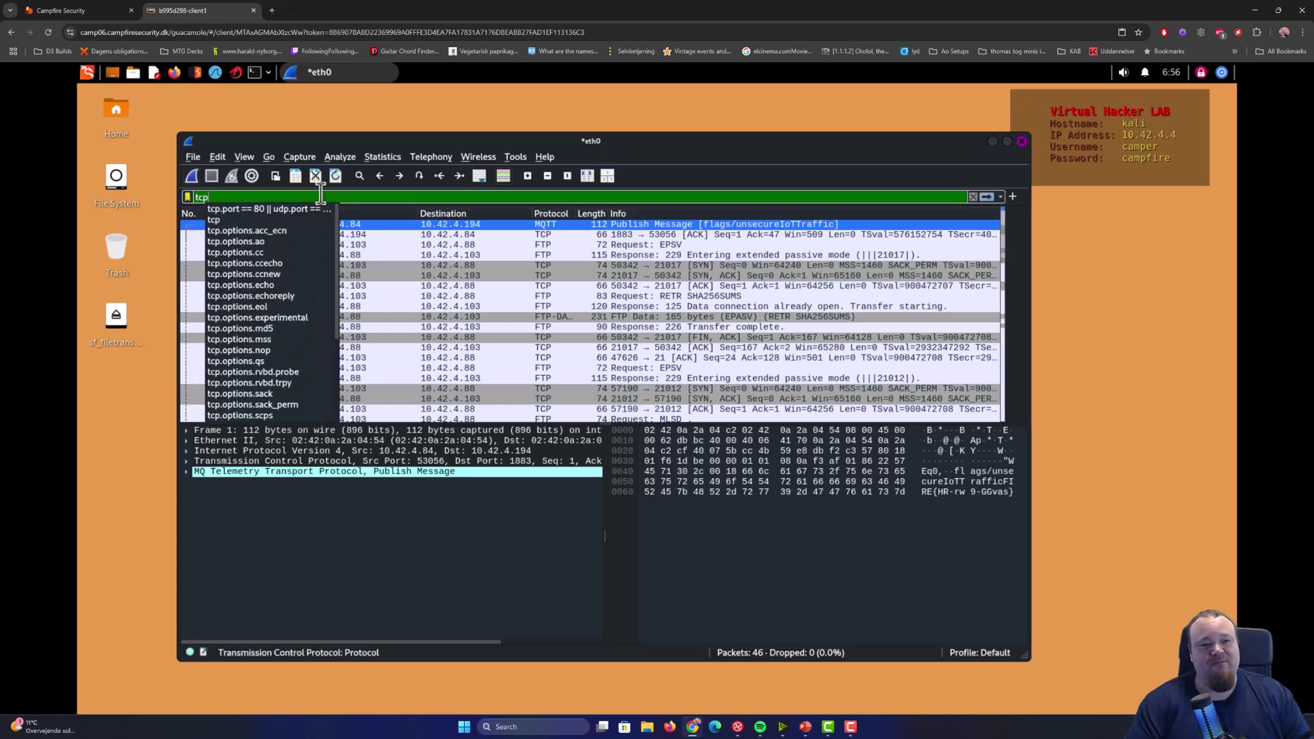
pyautogui.press('Return')
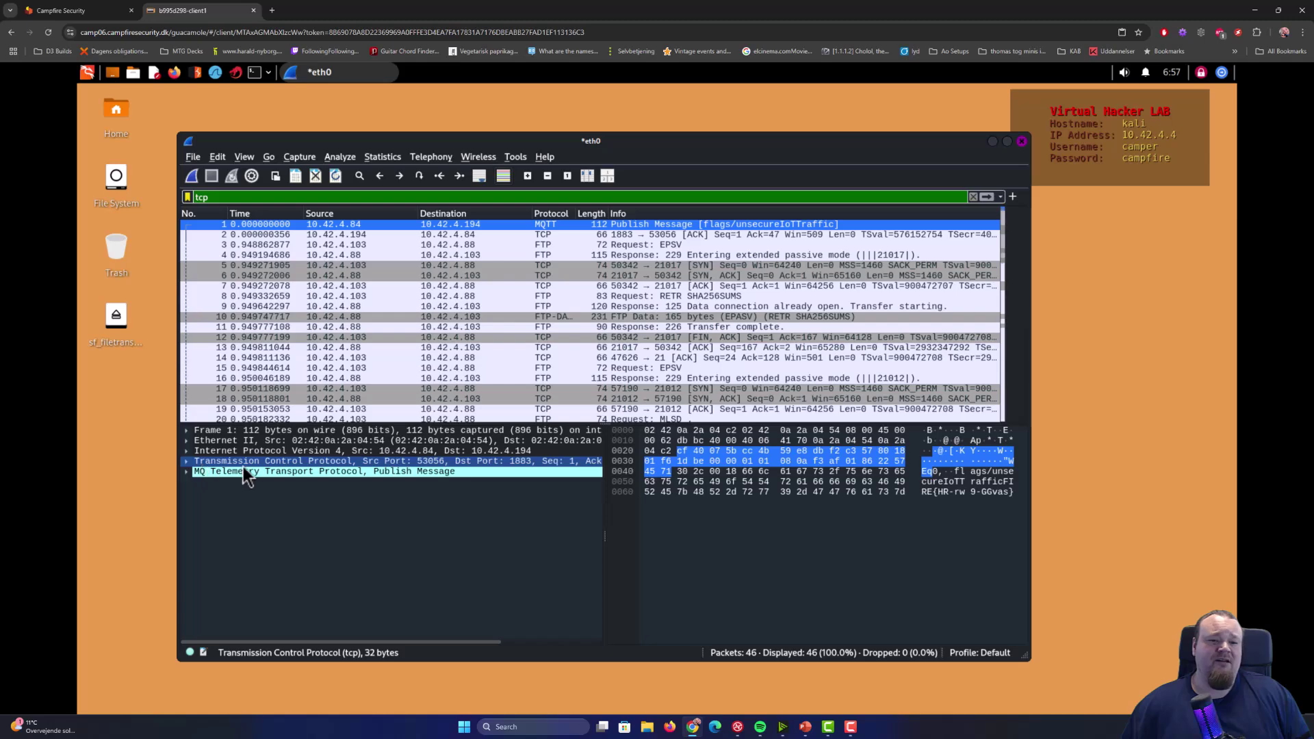
pyautogui.click(264, 462)
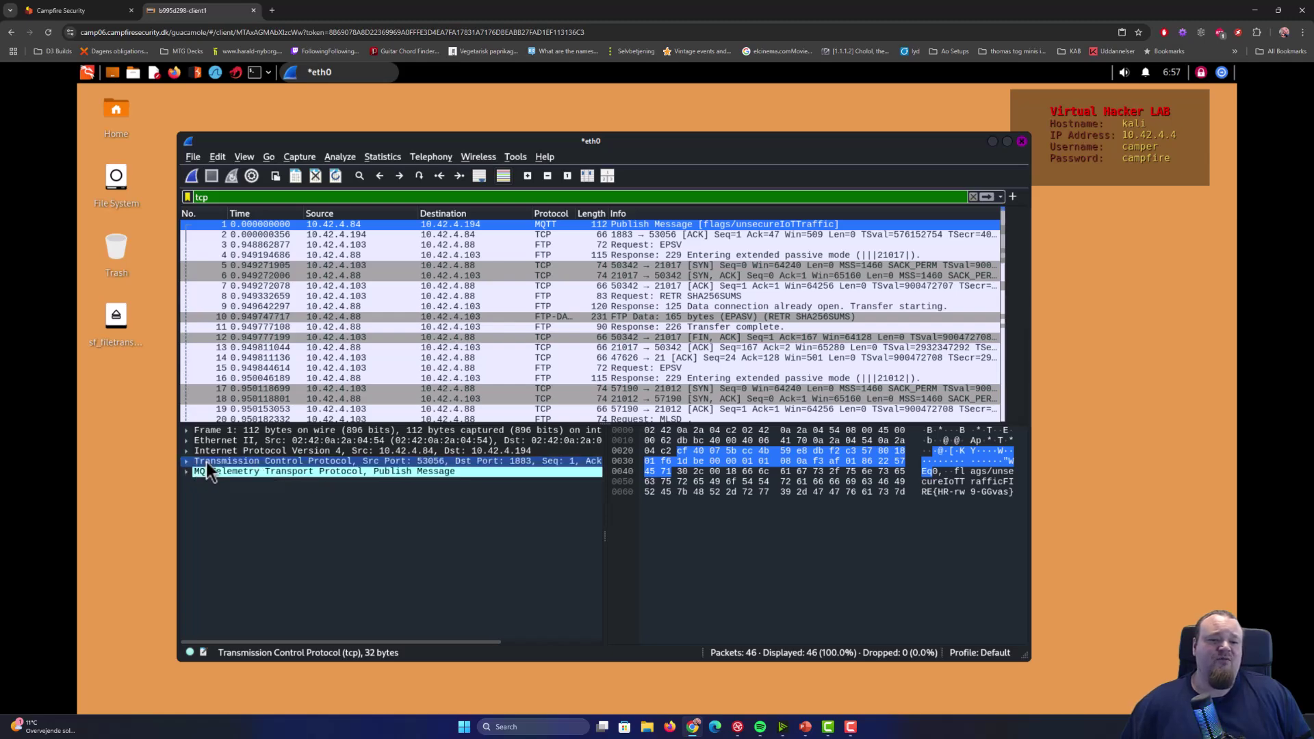
pyautogui.click(187, 462)
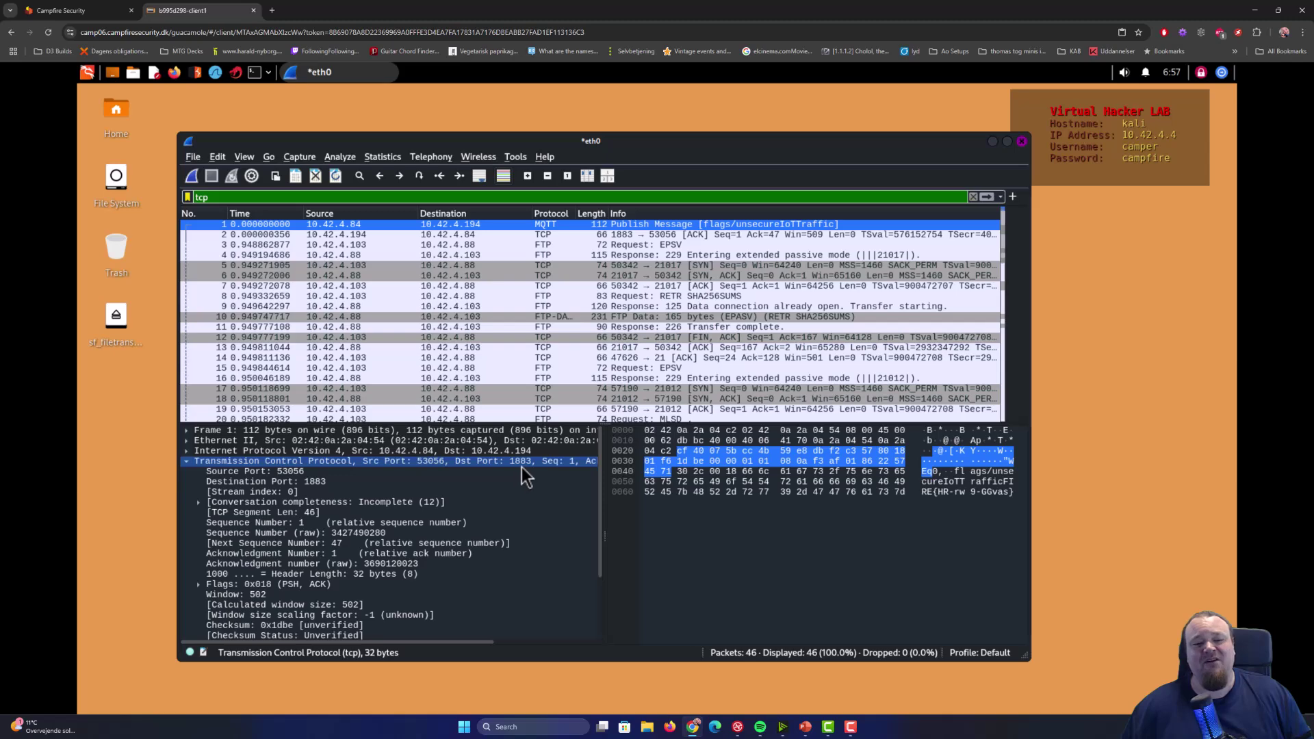
# - Change the display filter to tcp.port == 1883 and apply it
pyautogui.click(222, 197)
pyautogui.write('tcp.port ==')
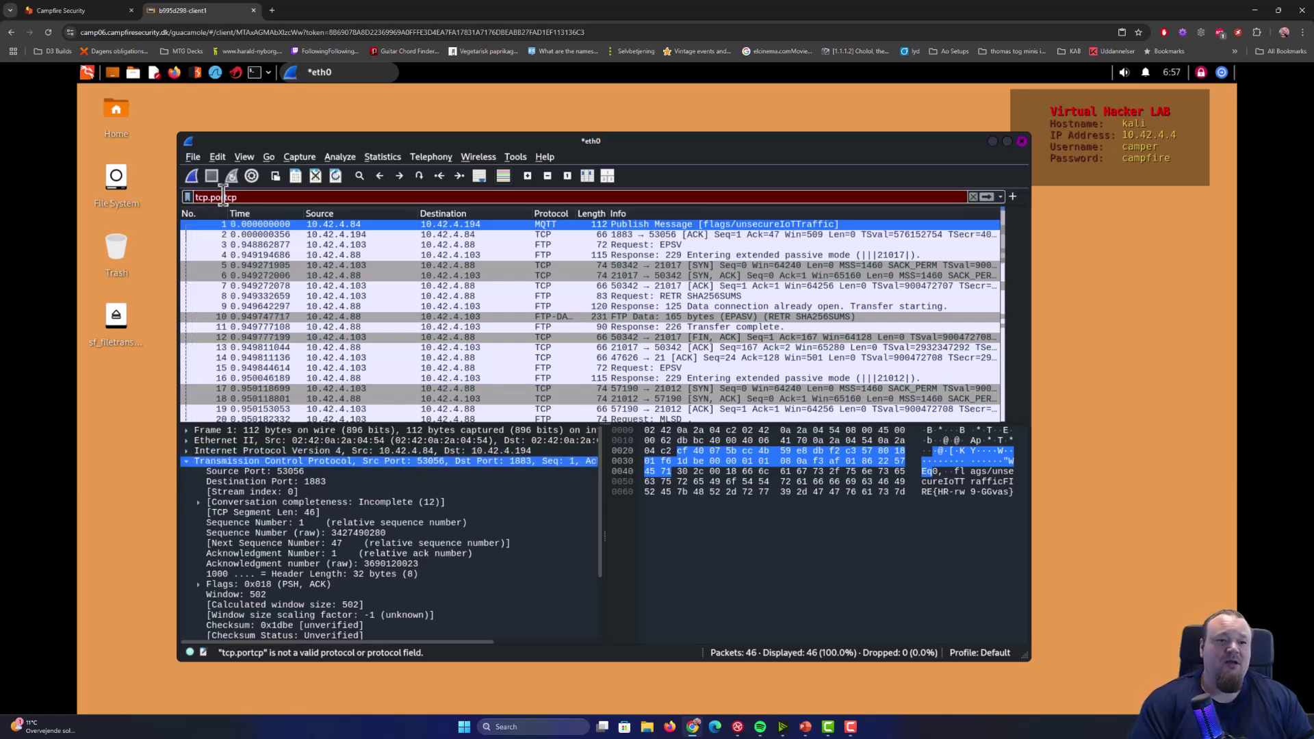
pyautogui.press('Delete')
pyautogui.press('Delete')
pyautogui.press('Delete')
pyautogui.write('1883')
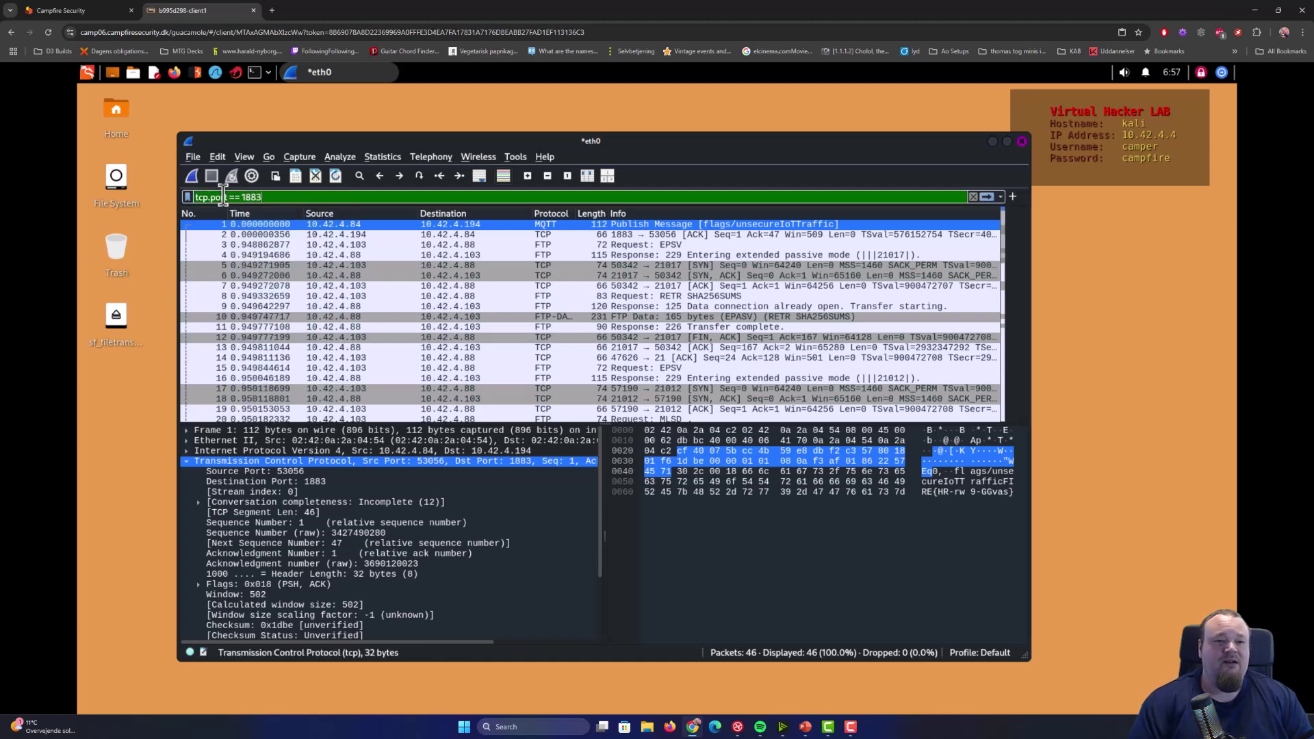
pyautogui.press('Return')
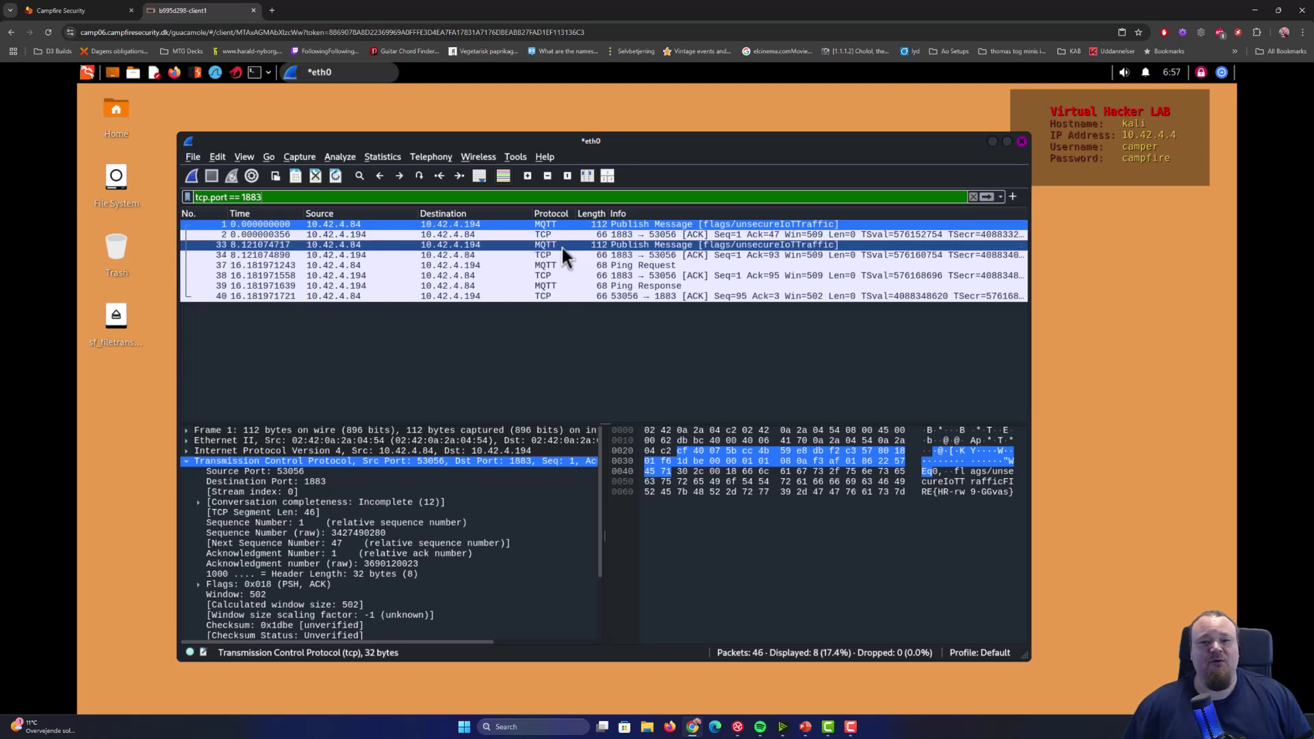
# - Examine the MQTT Ping Response packet, expanding its MQ Telemetry Transport Protocol section, Expert Info and Header Flags
pyautogui.click(540, 287)
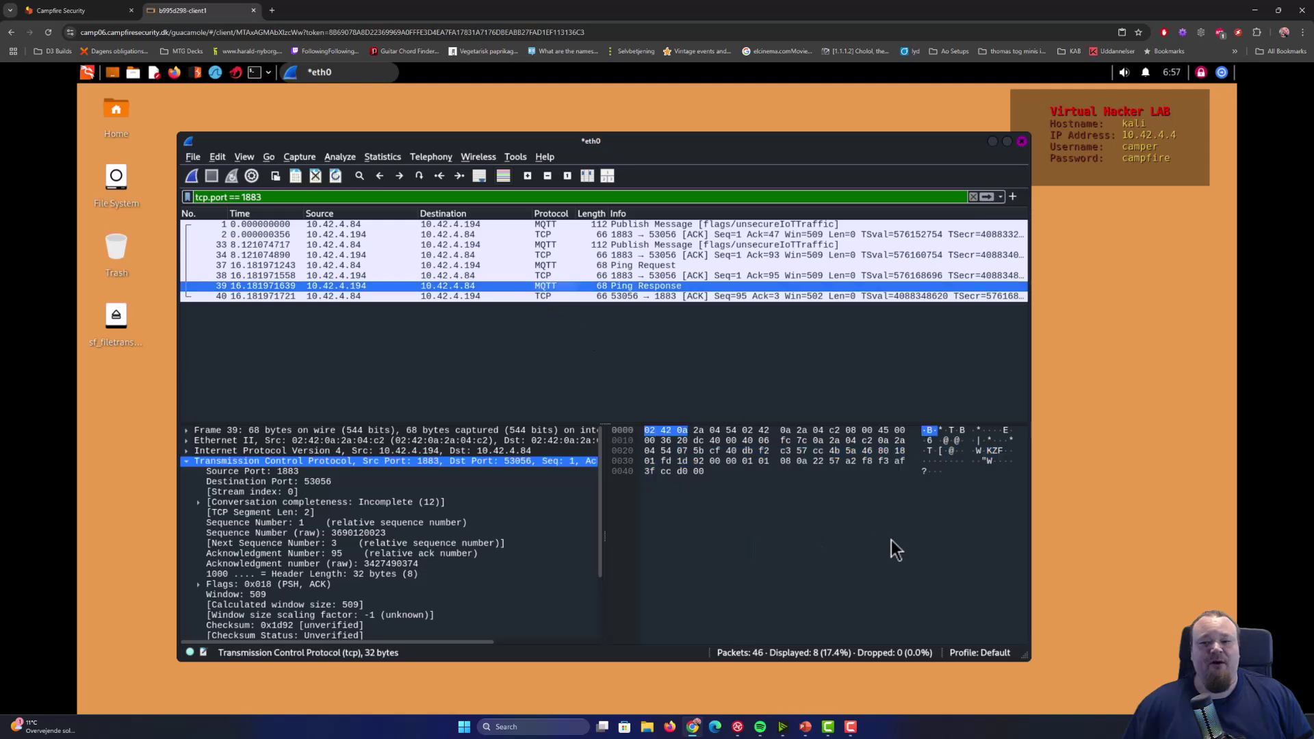
pyautogui.scroll(-3, 376, 617)
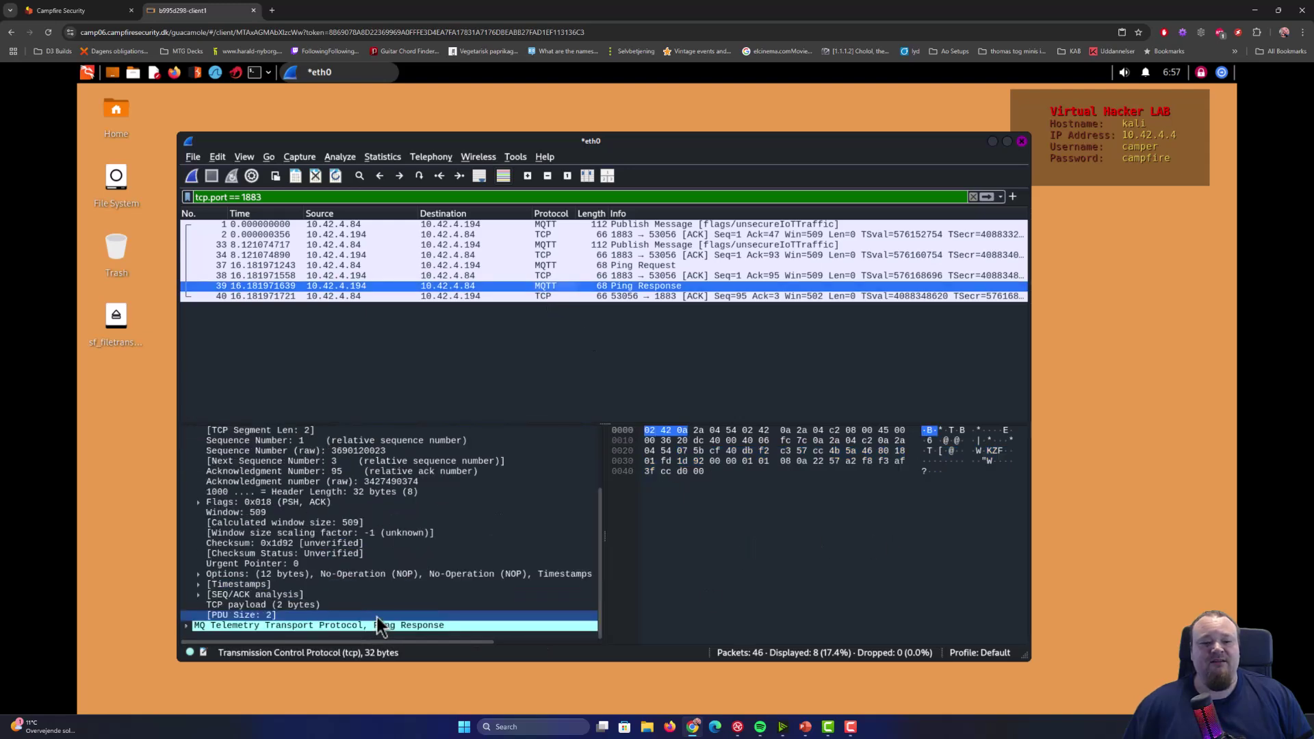
pyautogui.doubleClick(198, 626)
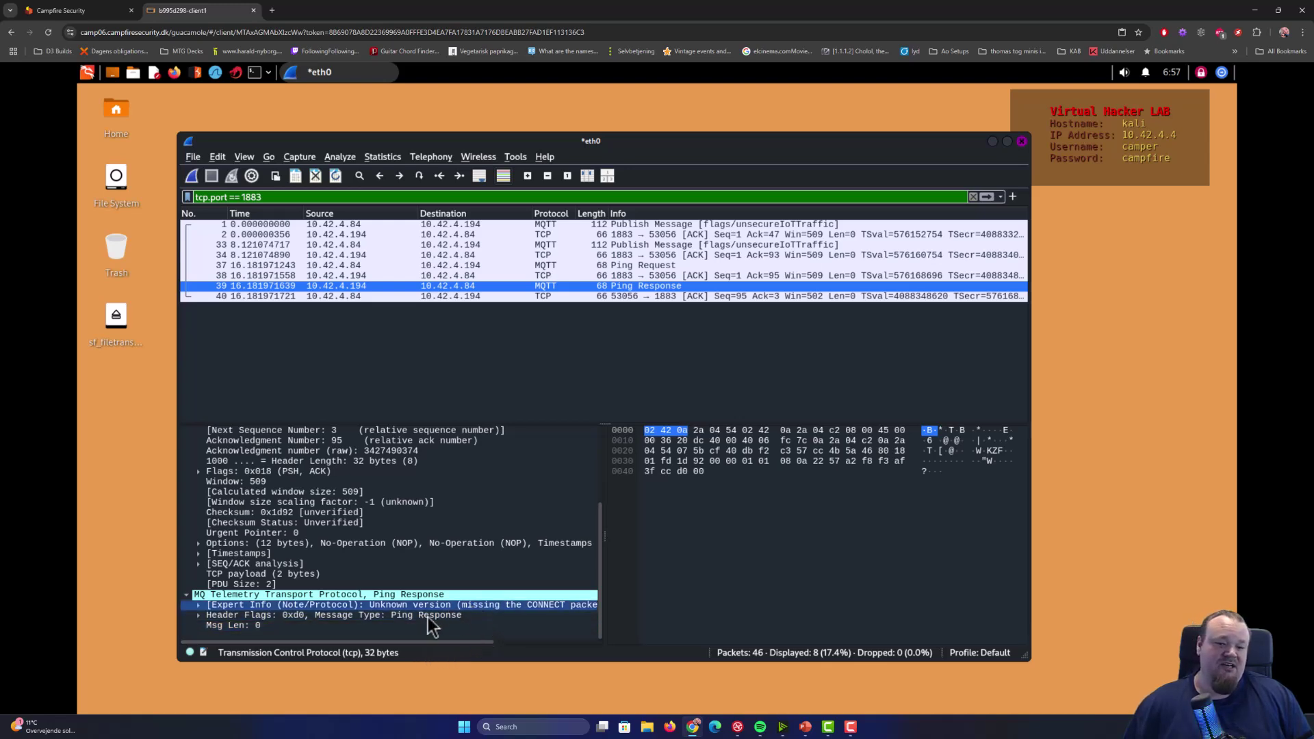
pyautogui.click(199, 615)
pyautogui.click(199, 604)
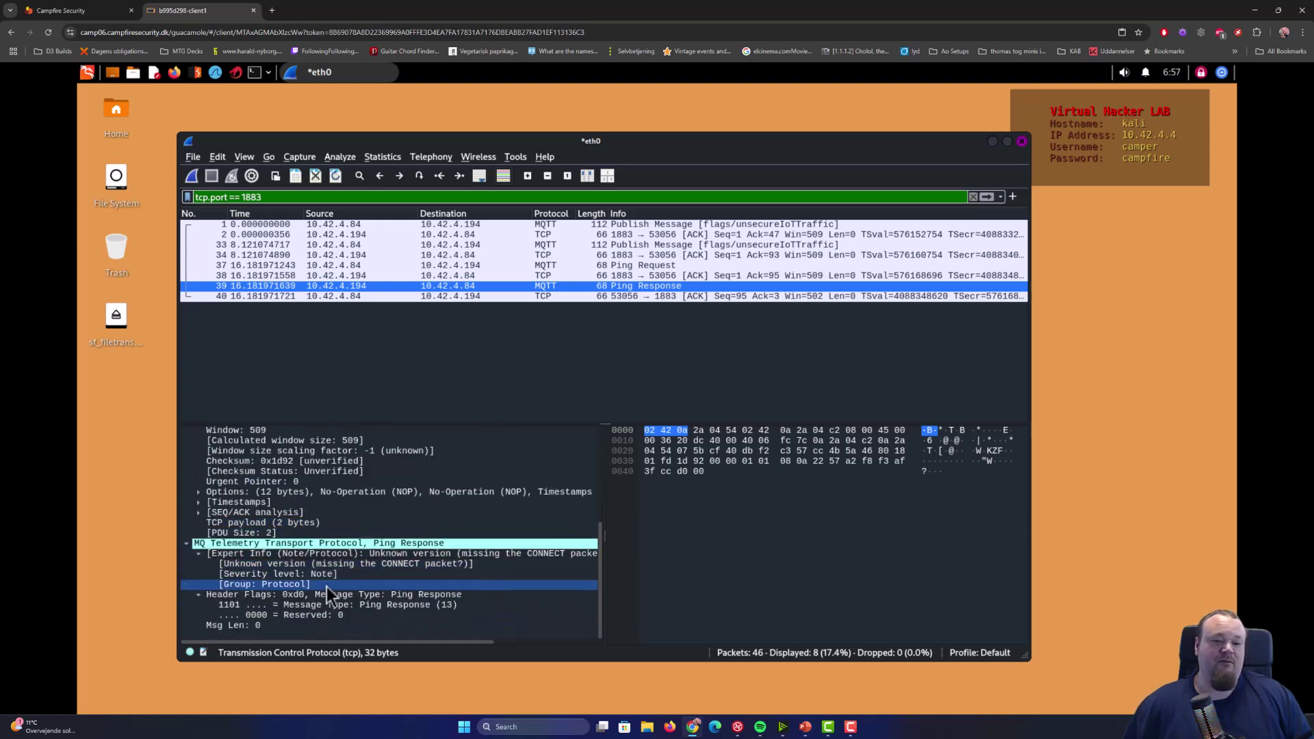
pyautogui.scroll(4, 516, 553)
pyautogui.click(494, 573)
# - Examine the MQTT header flags and message type of the Ping Request packet
pyautogui.click(555, 256)
pyautogui.click(548, 265)
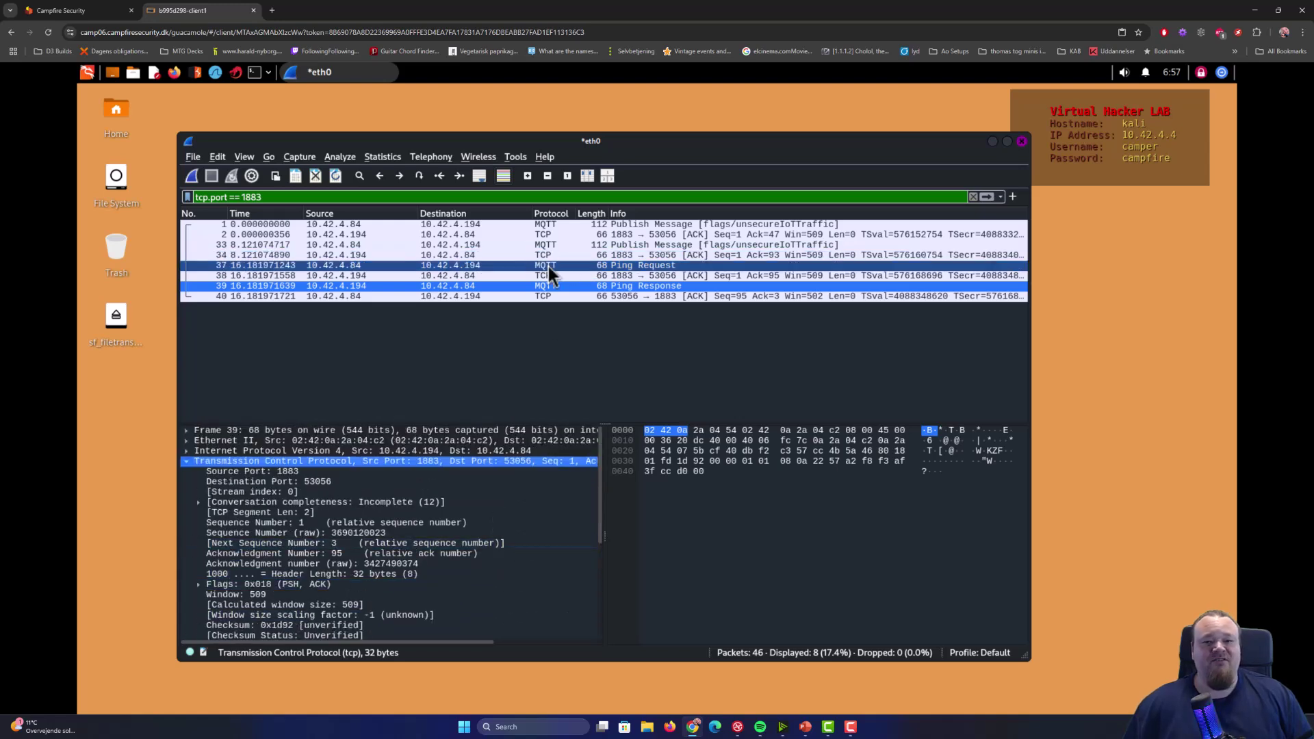
pyautogui.scroll(-5, 471, 517)
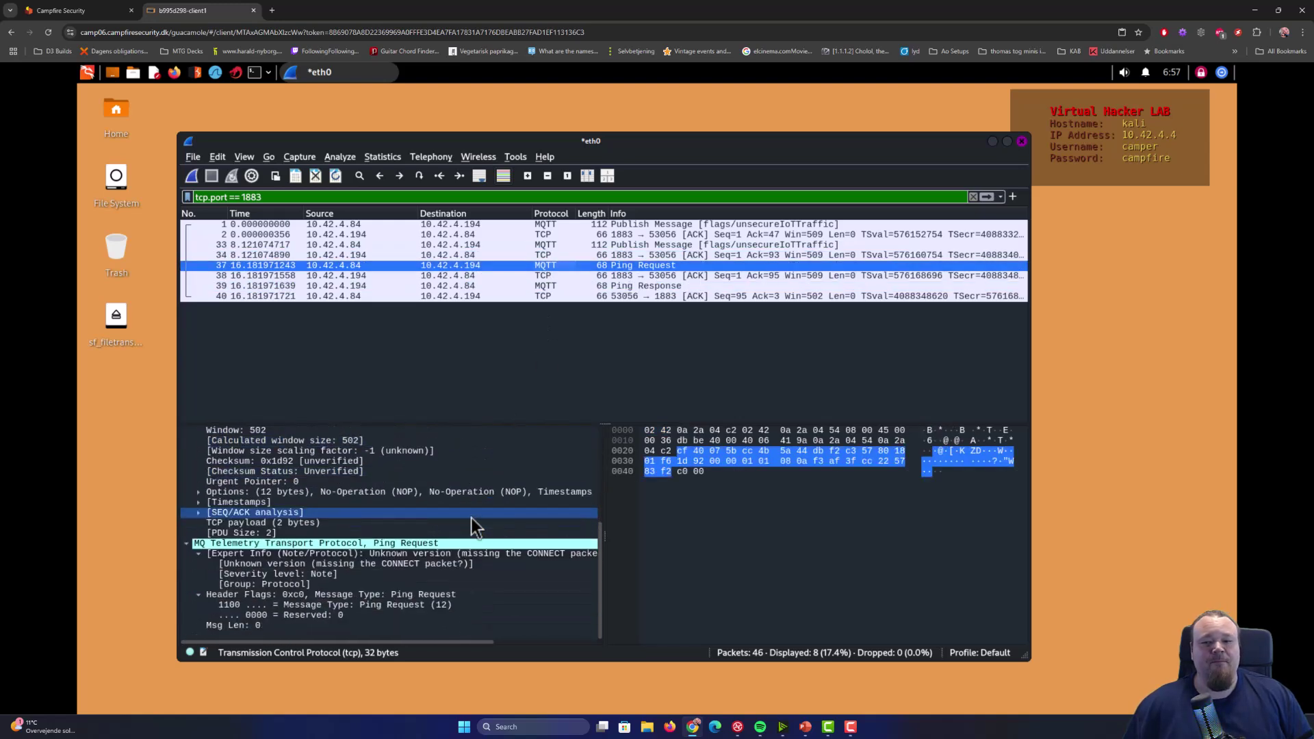
pyautogui.click(301, 595)
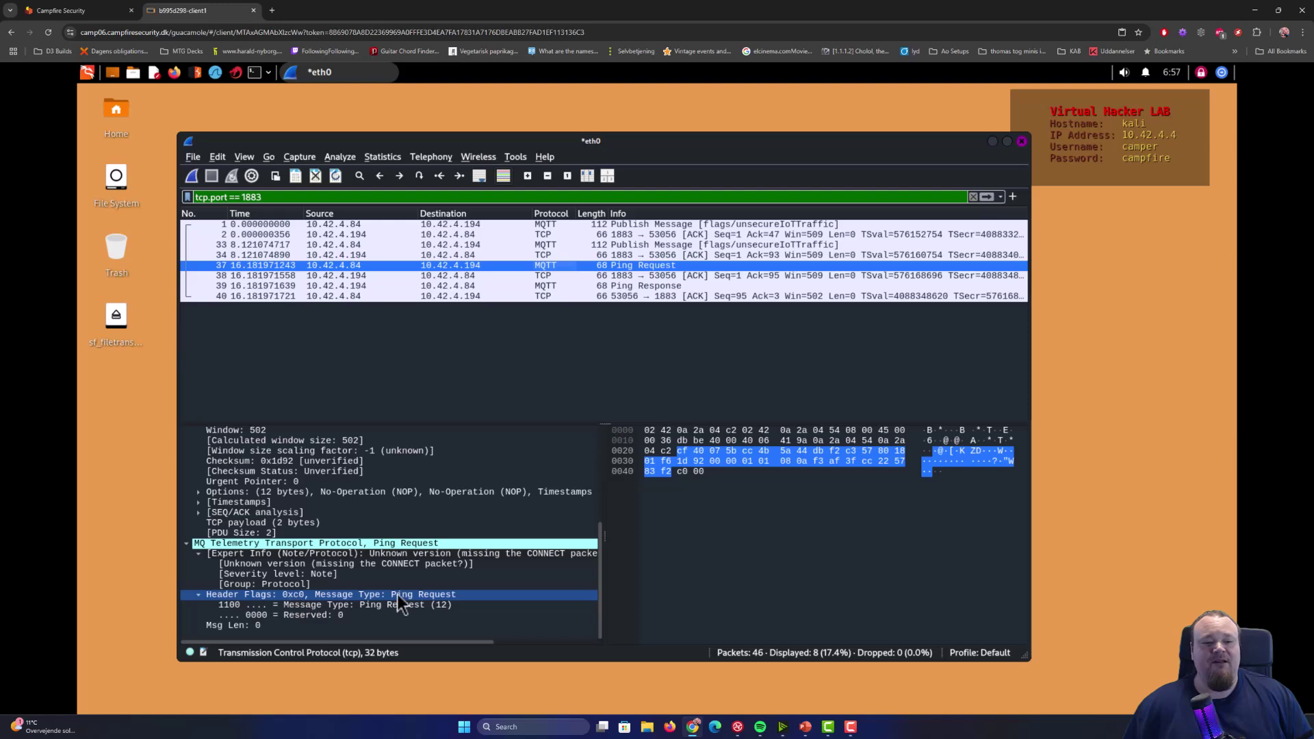
pyautogui.click(470, 265)
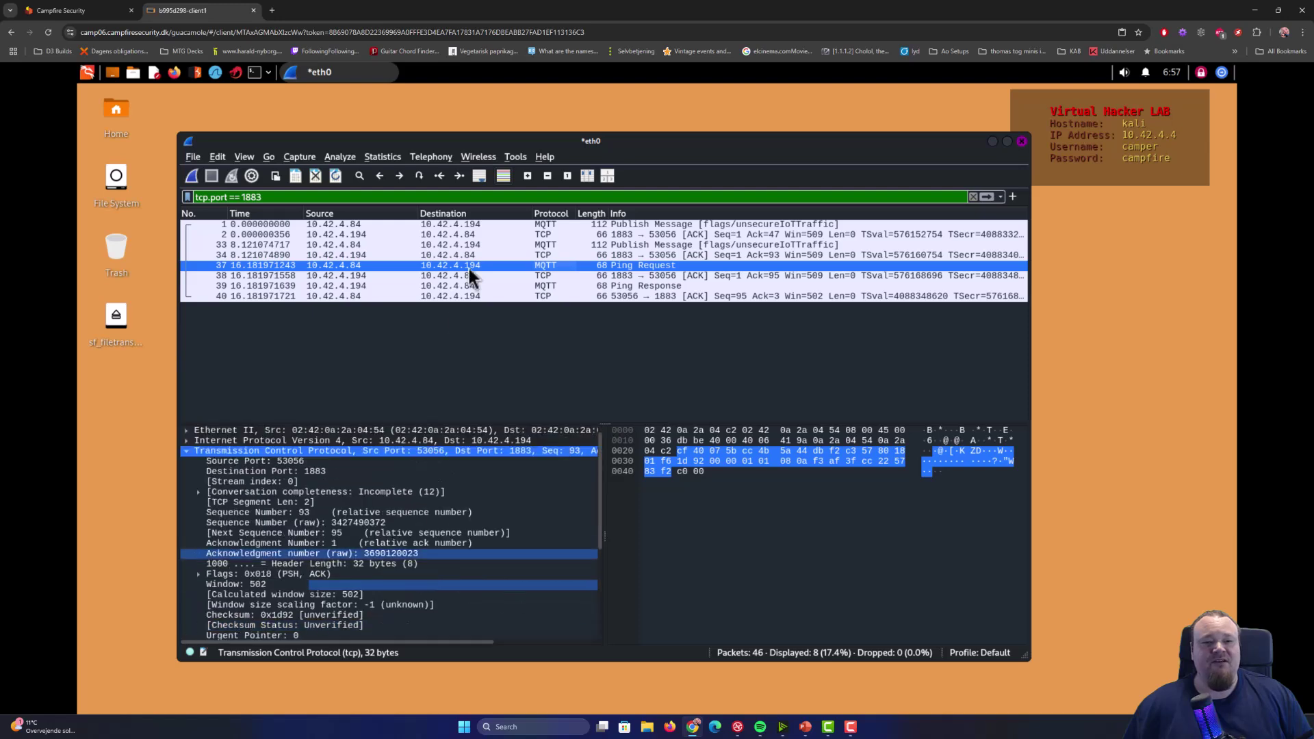
# - Sort the packet list by protocol and select the Message field in the MQTT details of Publish Message packet 33
pyautogui.click(511, 225)
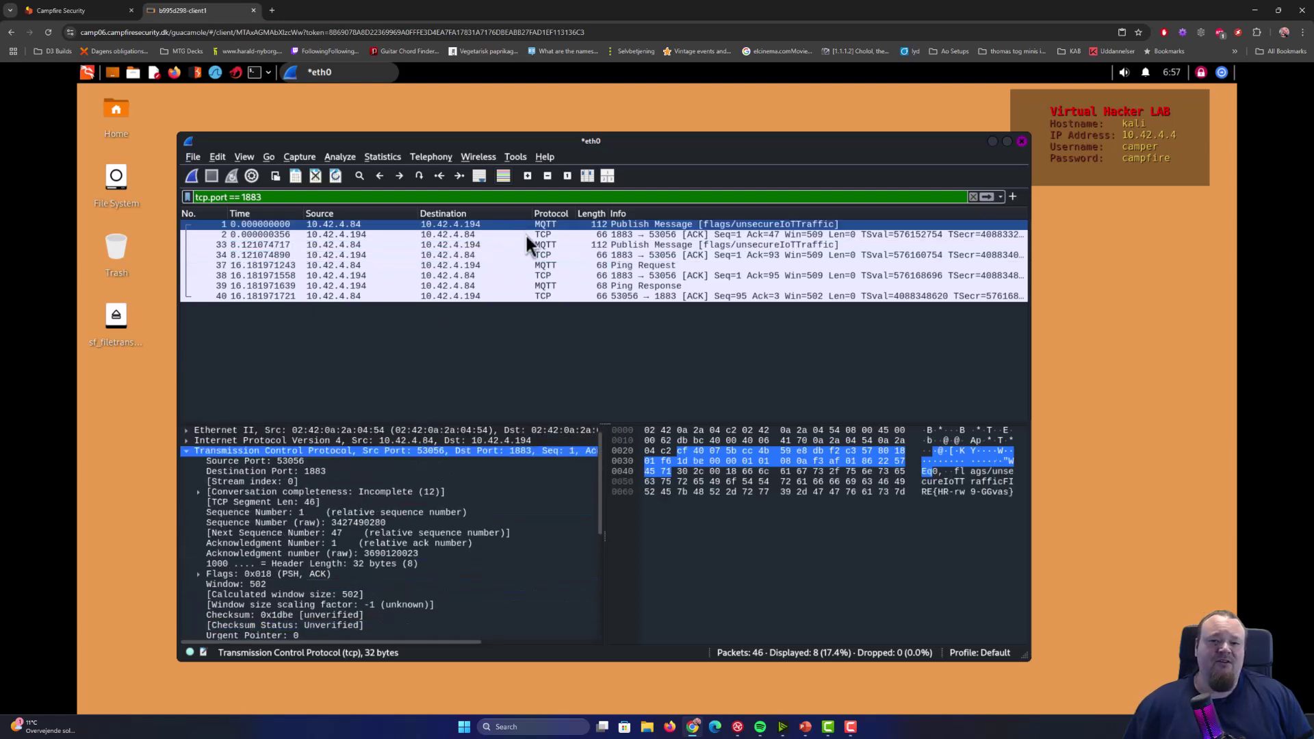
pyautogui.click(533, 243)
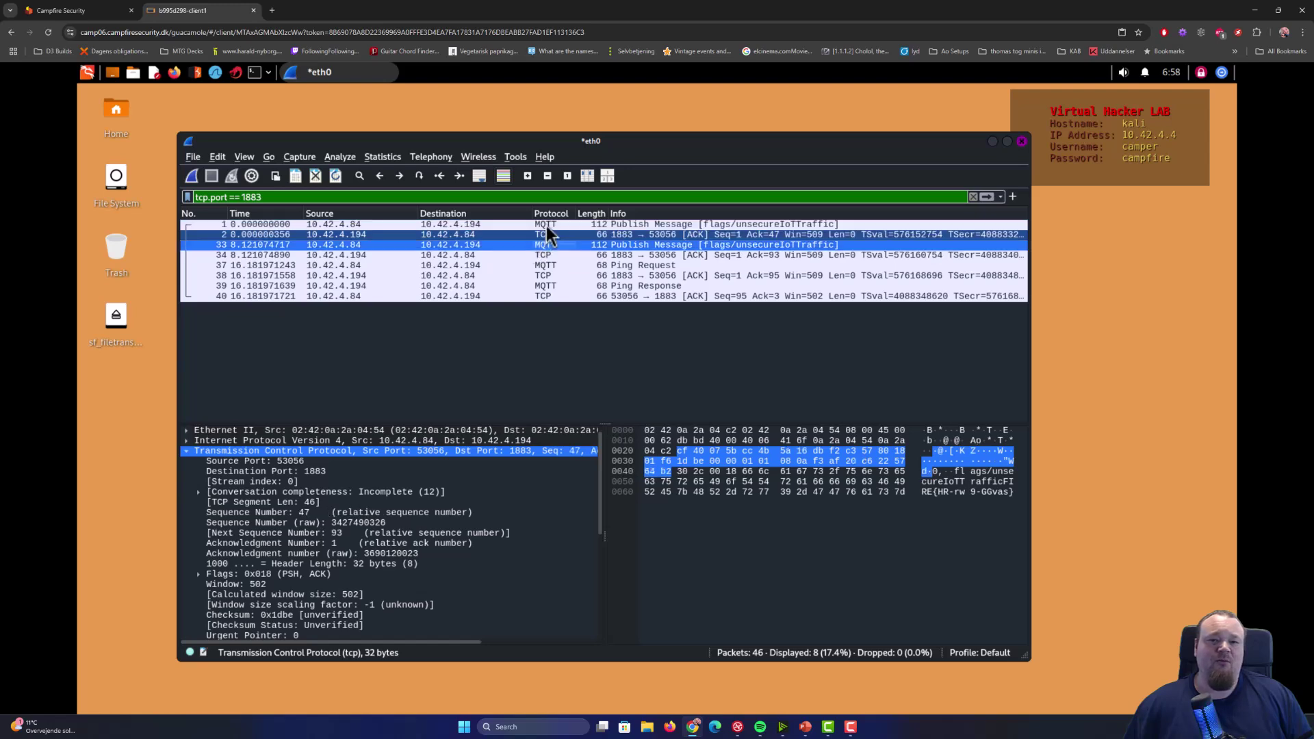
pyautogui.click(565, 214)
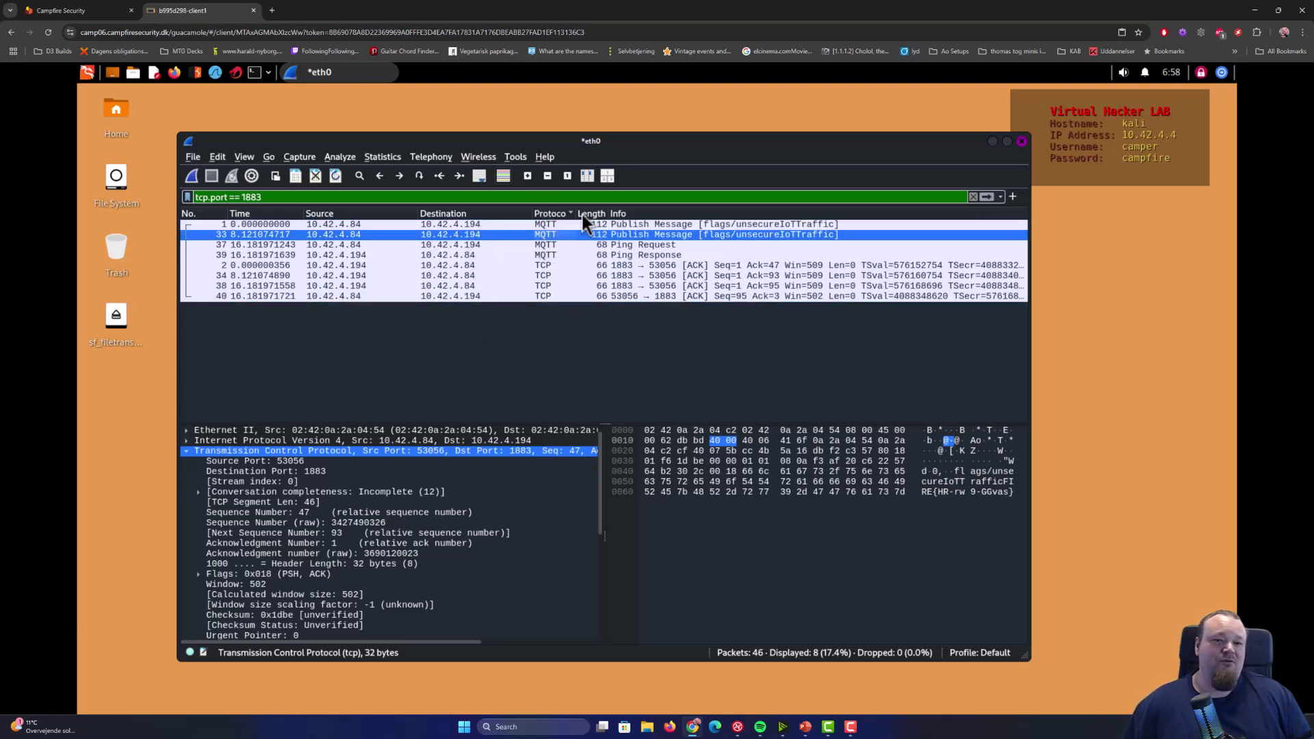
pyautogui.moveTo(579, 213); pyautogui.dragTo(613, 213)
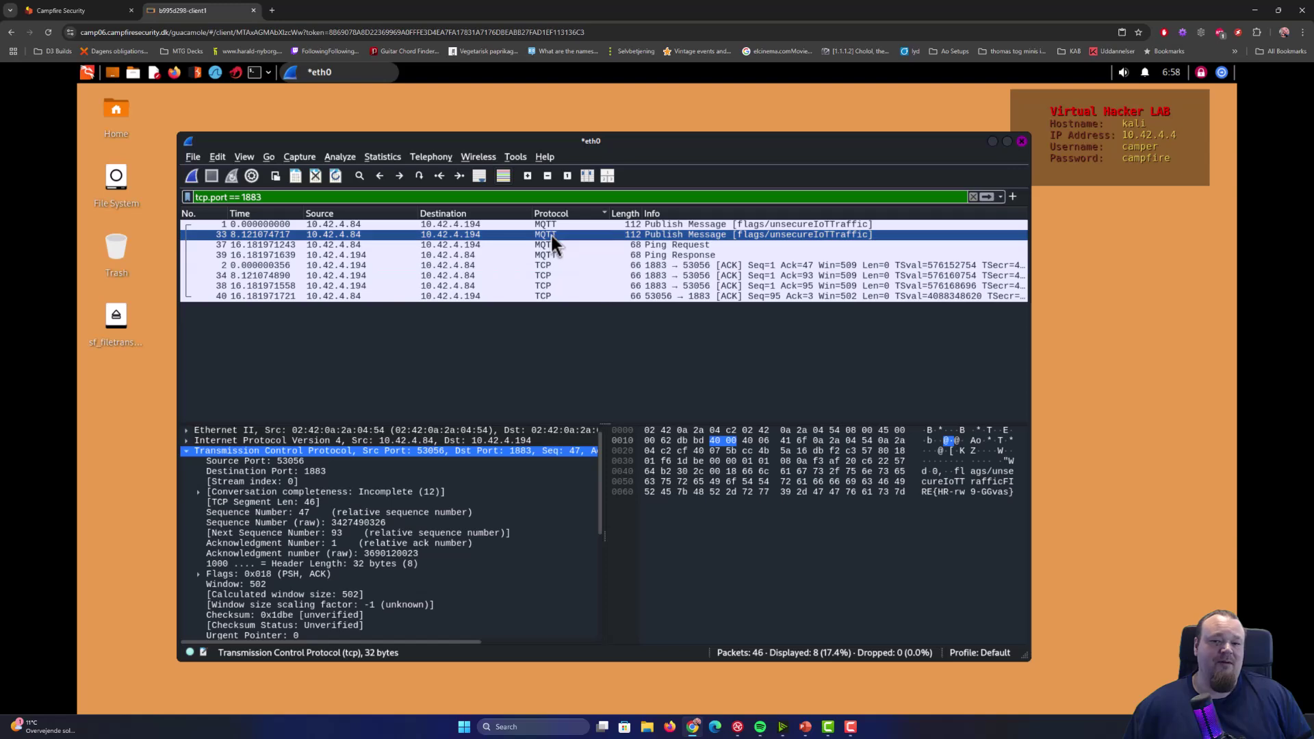
pyautogui.scroll(-7, 411, 500)
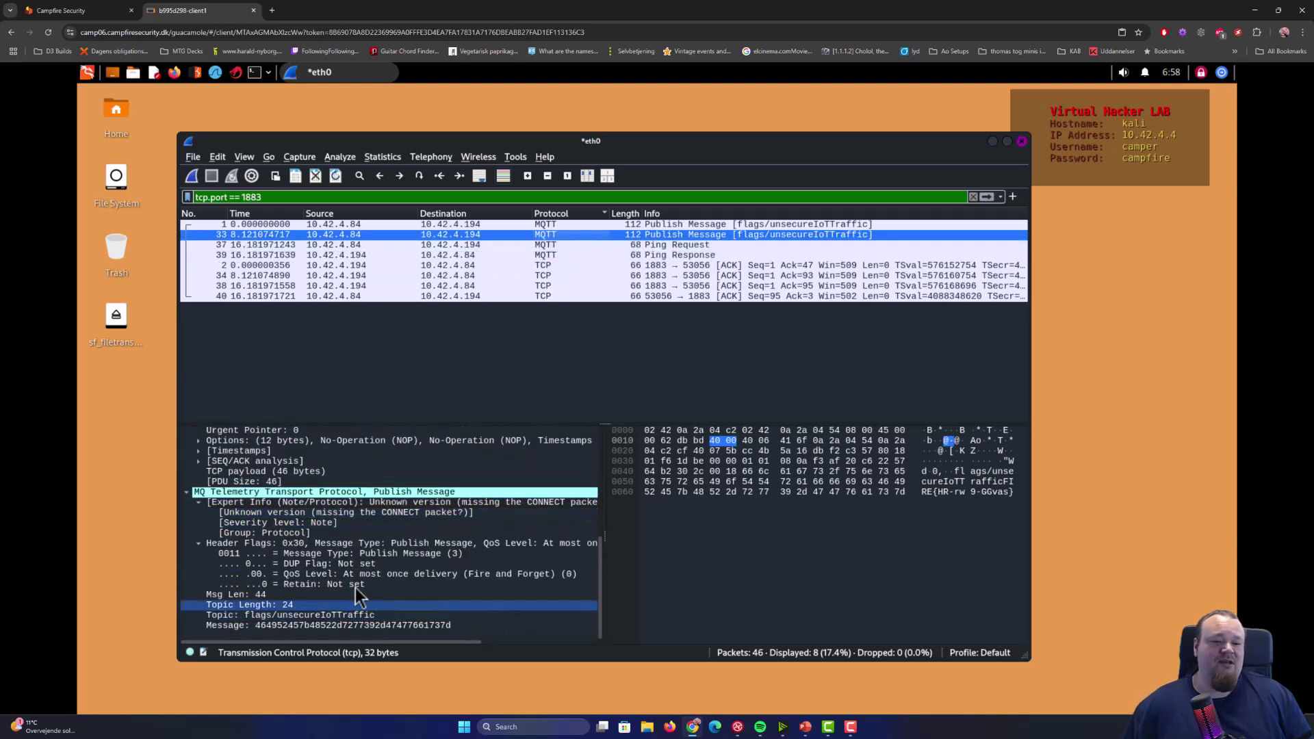
pyautogui.click(331, 626)
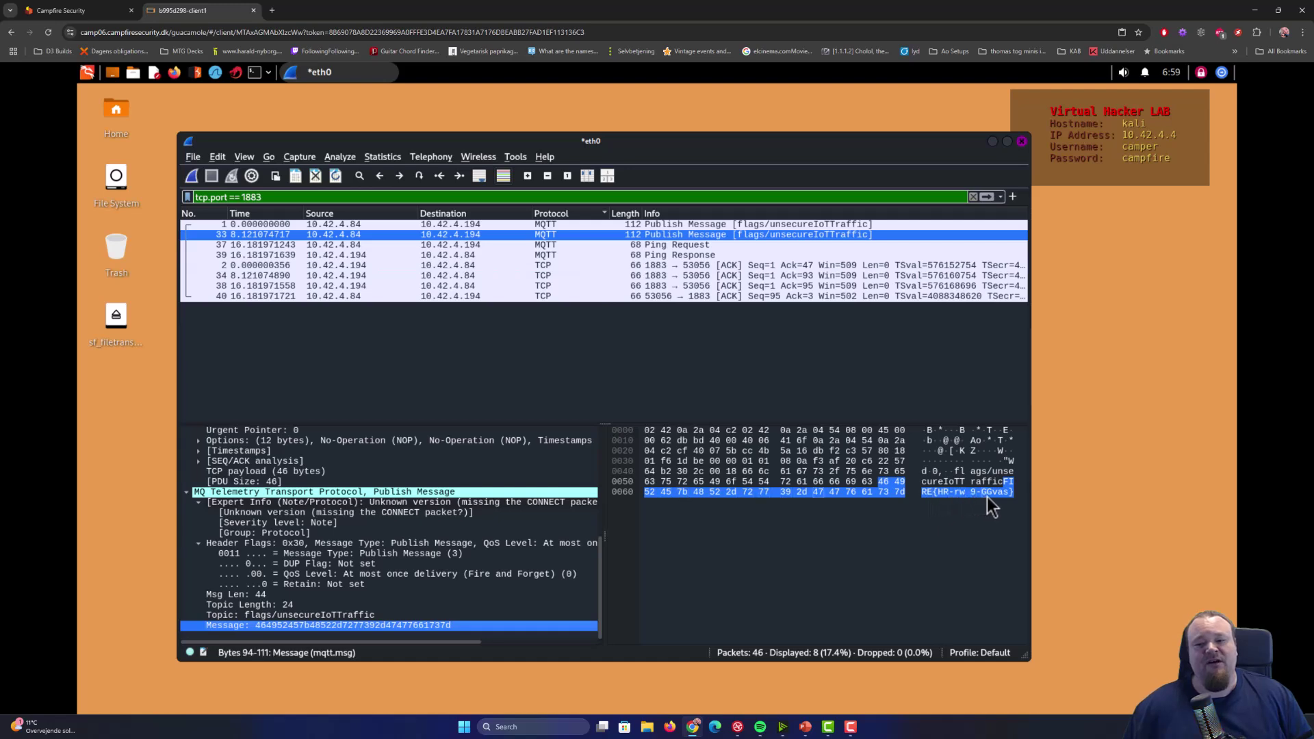
# - Select the Message field of Publish Message packet 33 and copy the packet bytes as ASCII text
pyautogui.click(1004, 483)
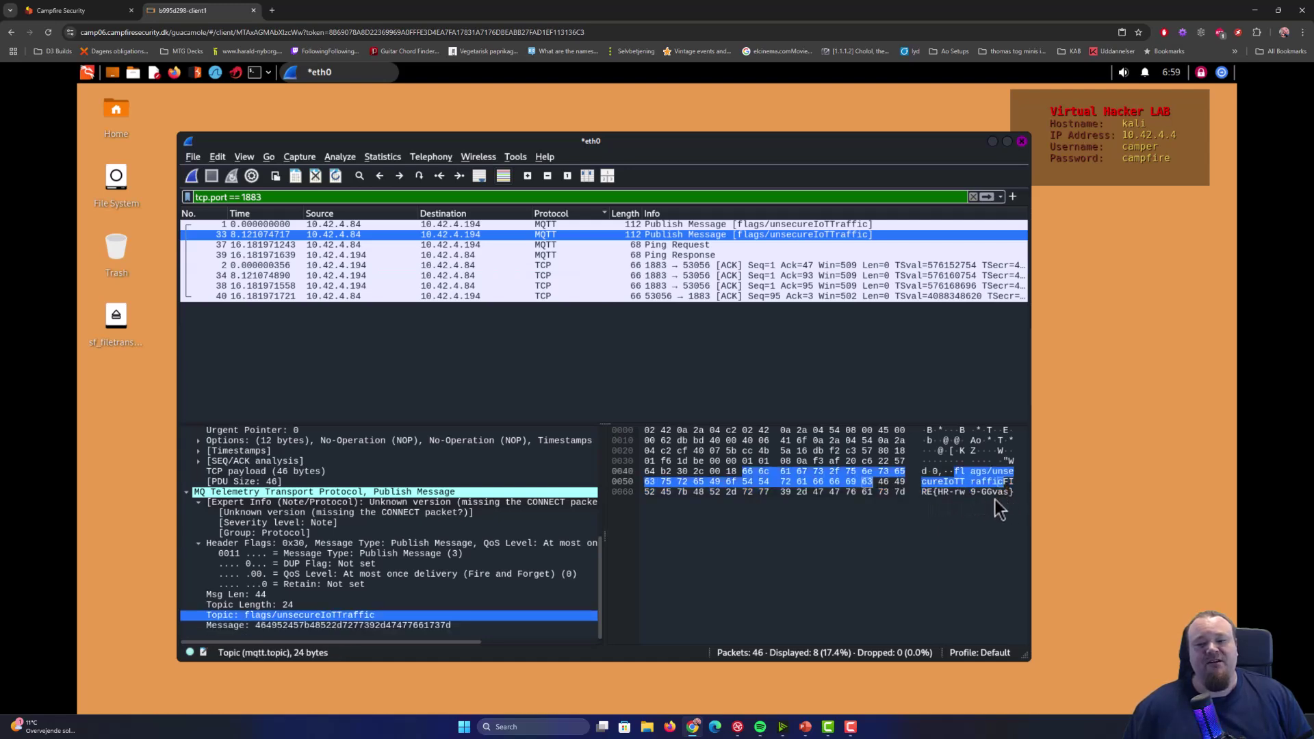
pyautogui.click(400, 627)
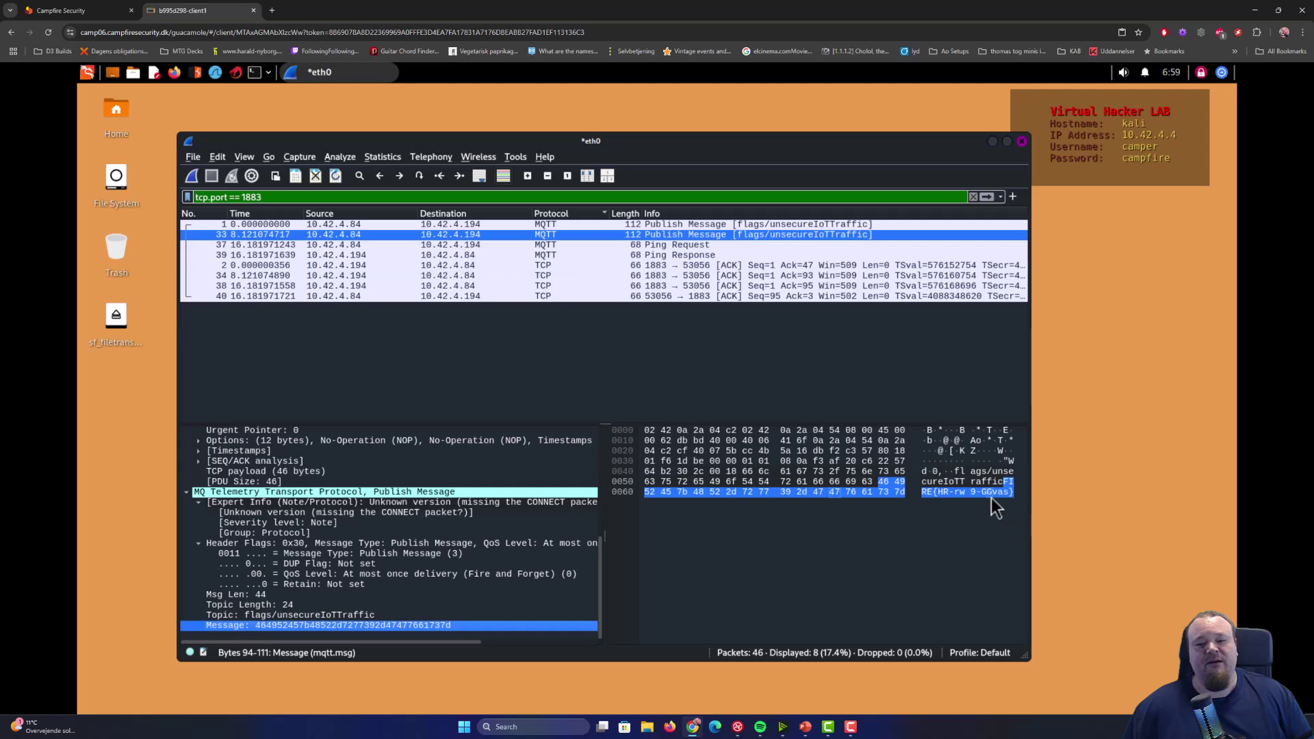
pyautogui.rightClick(990, 498)
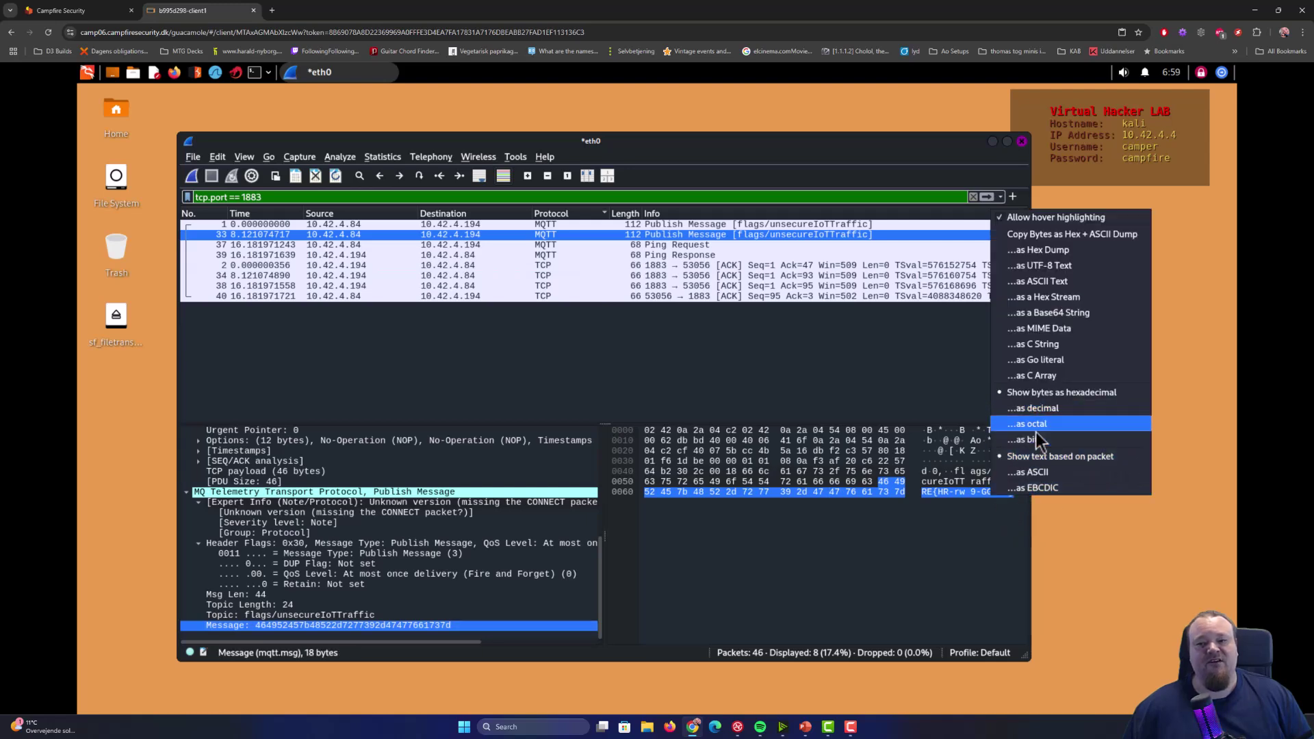
pyautogui.click(1084, 290)
pyautogui.click(102, 10)
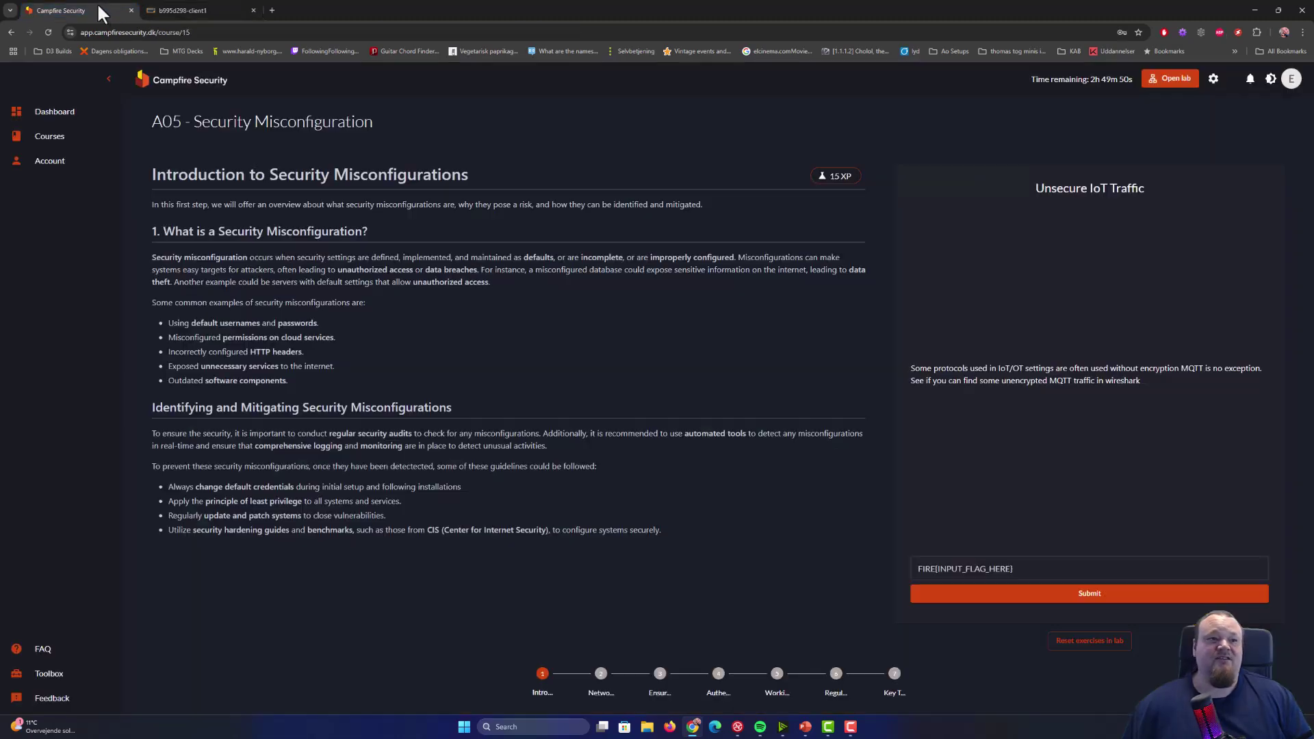
pyautogui.click(1058, 576)
pyautogui.write('B *B *TEb@@Ao *T *@[KZW  "Wd0,flags/unsecureIoTTrafficFIRE{HR-rvaz-GGvas}')
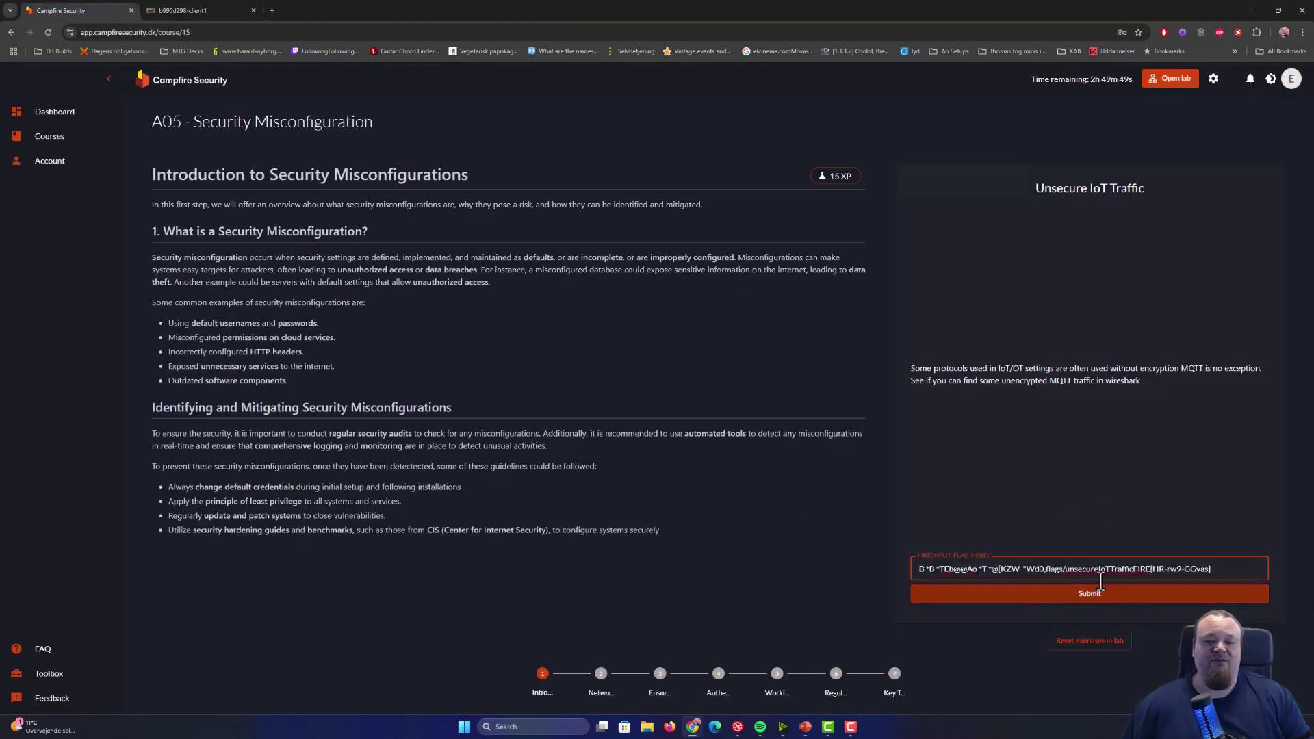
pyautogui.moveTo(1133, 568); pyautogui.dragTo(859, 581)
pyautogui.press('BackSpace')
pyautogui.click(1005, 601)
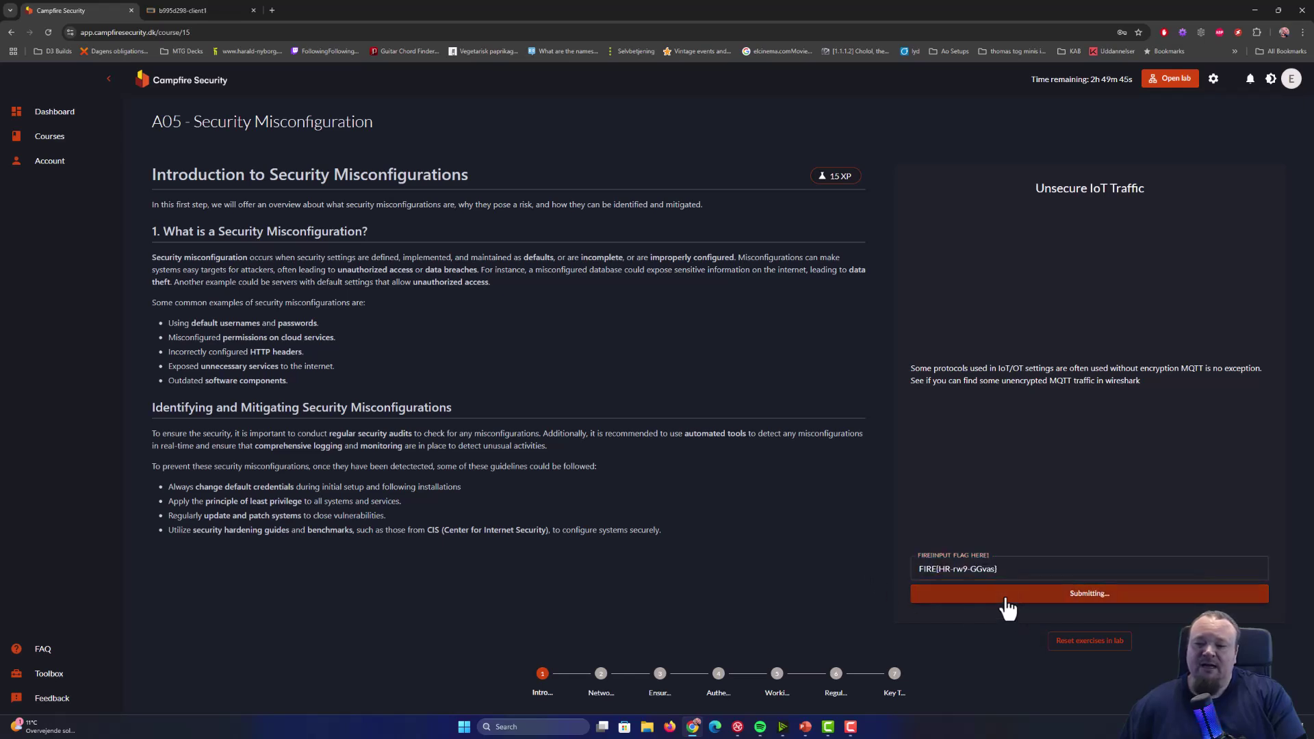
# - Return to the lab's Wireshark capture and examine the Msg Len and Message fields of packet 33's MQTT section
pyautogui.click(207, 11)
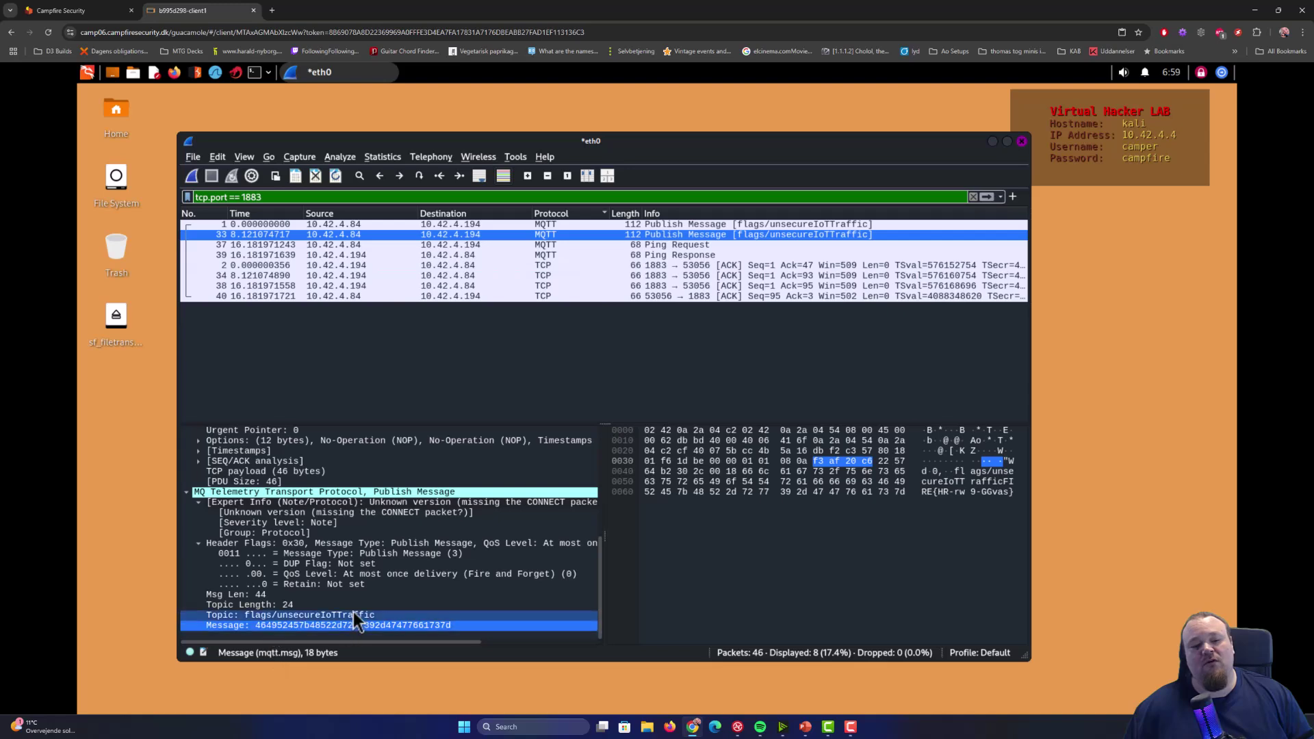
pyautogui.click(270, 597)
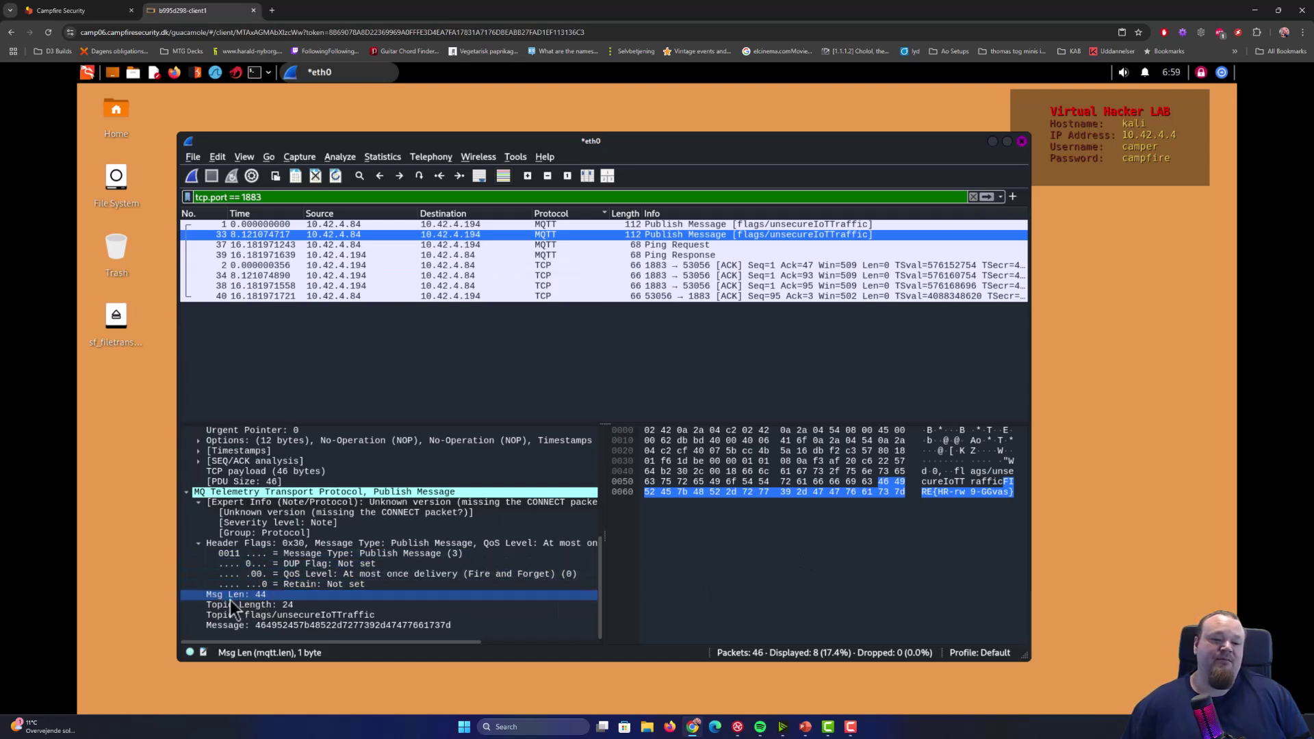
pyautogui.click(265, 596)
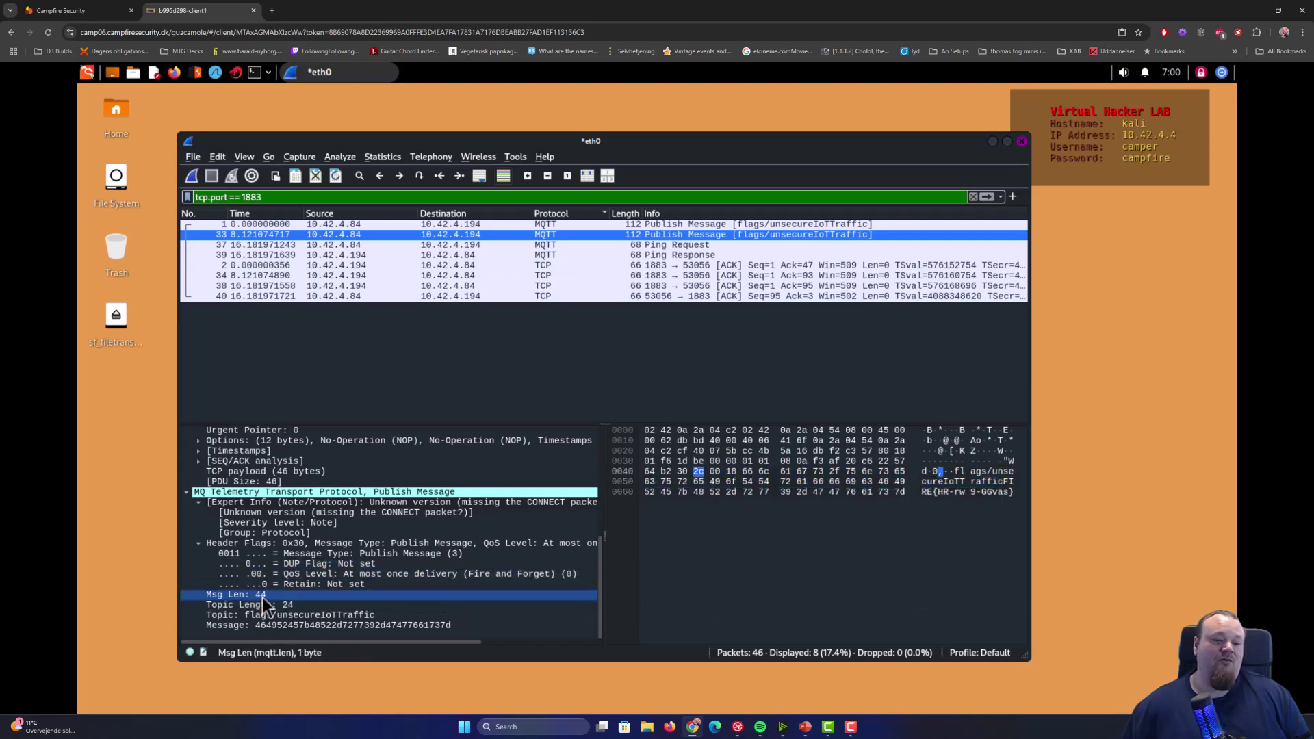
pyautogui.click(392, 624)
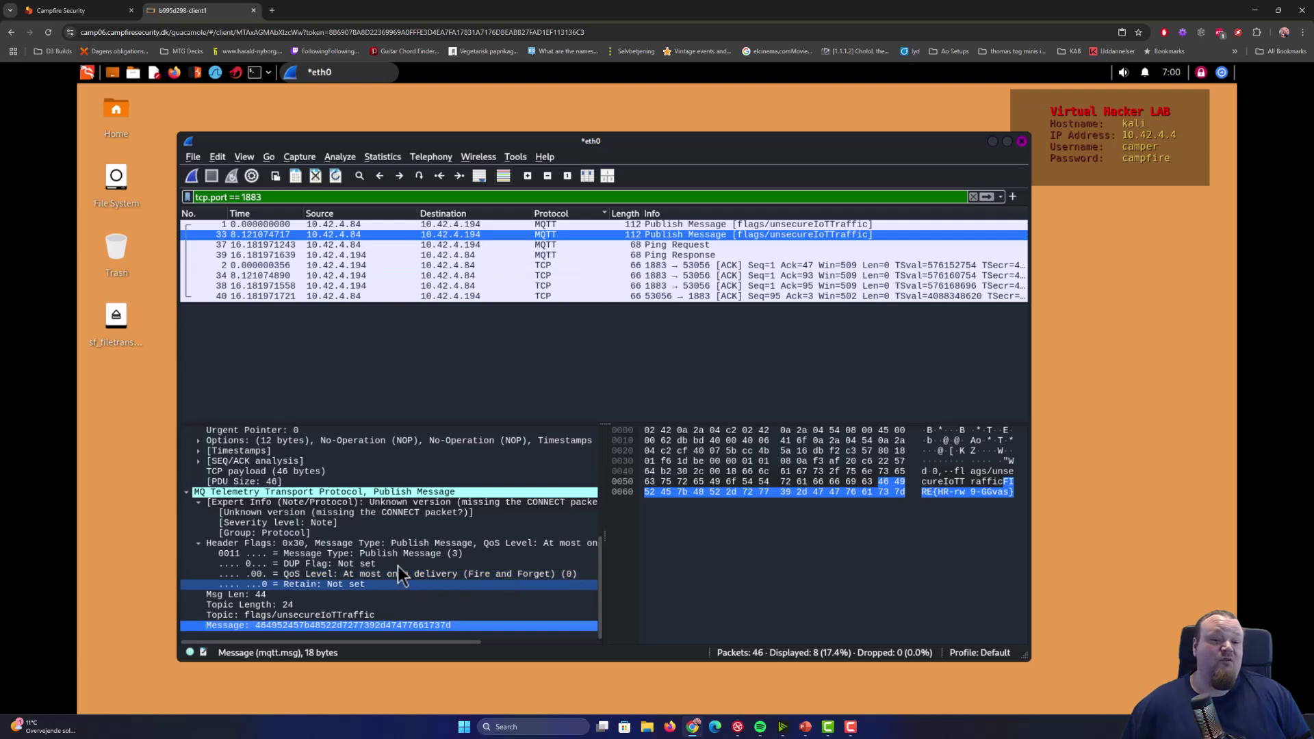
# - Examine the Transmission Control Protocol section of packet 33, including its source port
pyautogui.scroll(7, 356, 552)
pyautogui.click(193, 461)
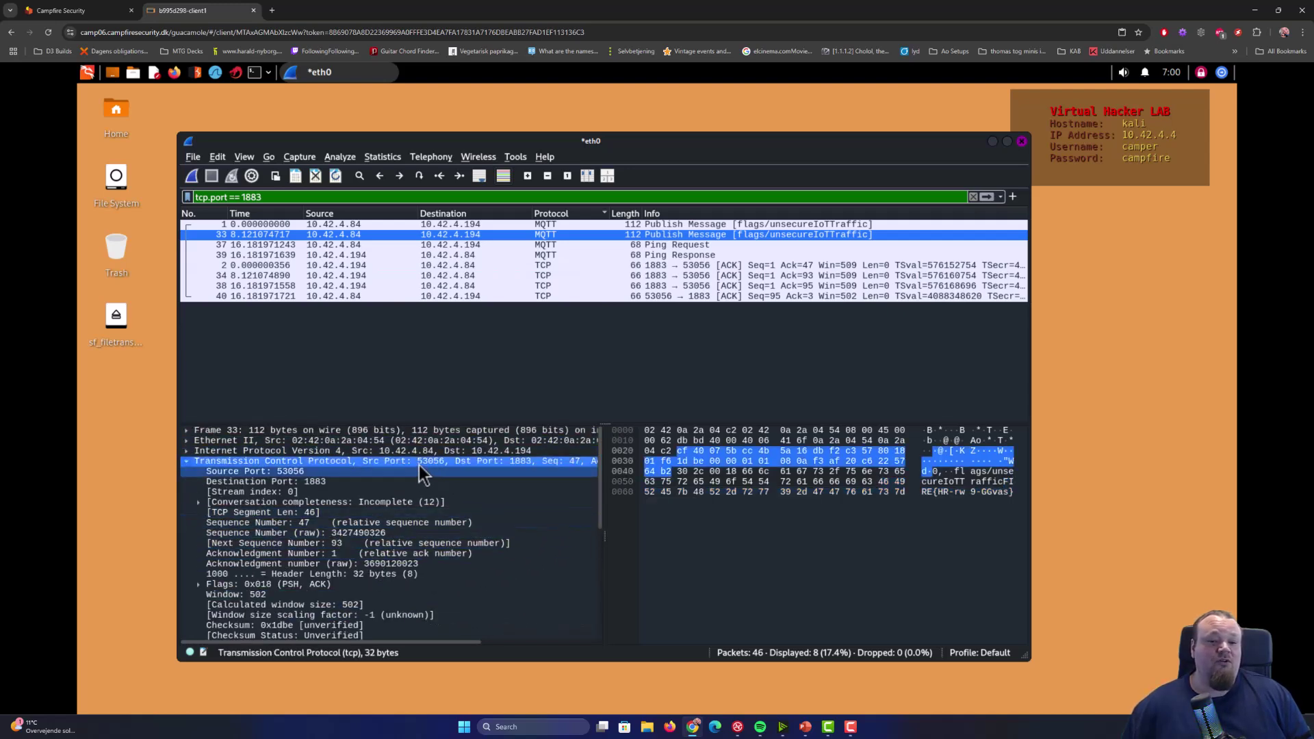
pyautogui.click(289, 471)
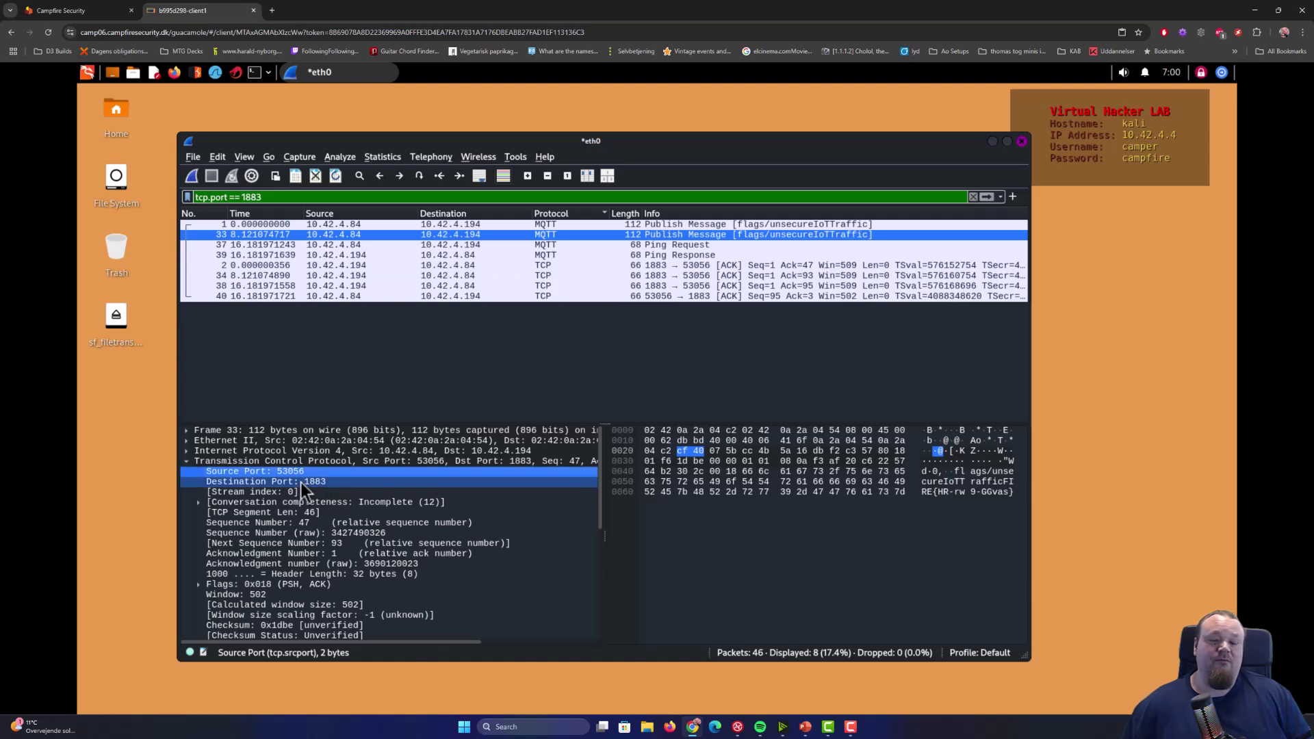
pyautogui.click(824, 594)
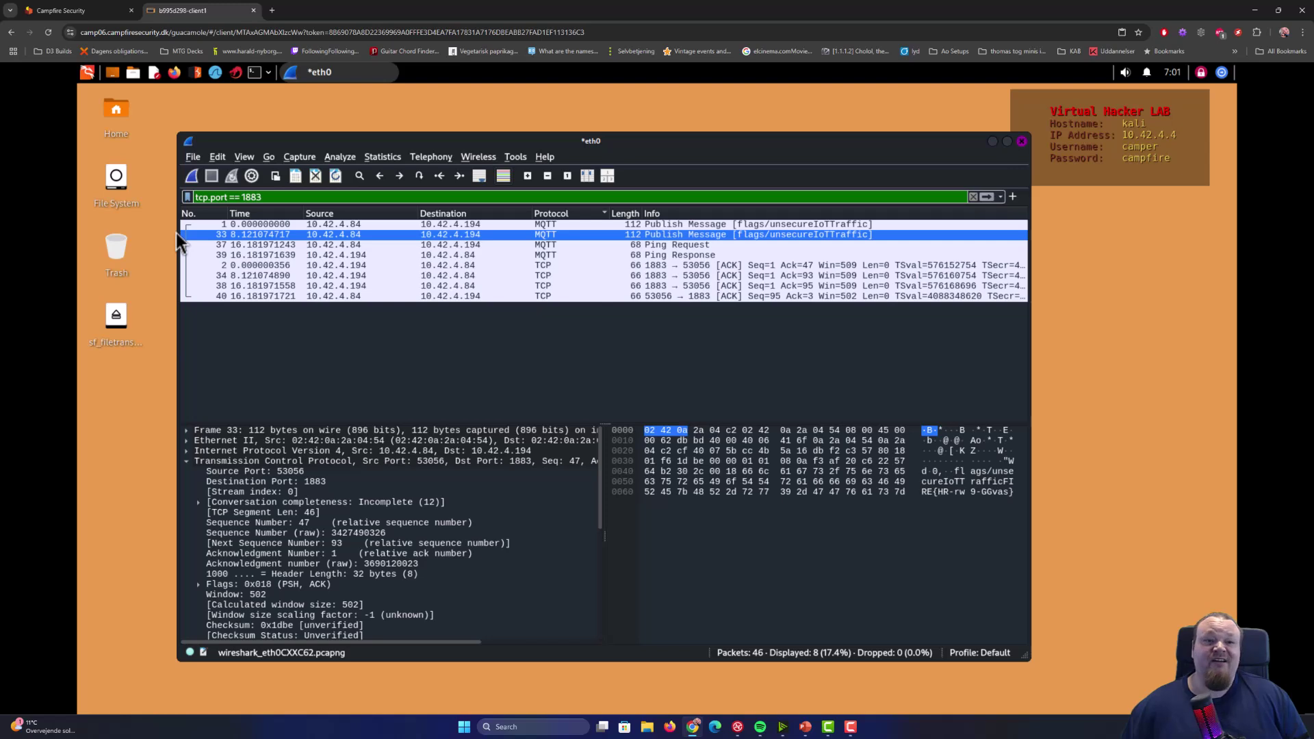
# - Apply the display filter mqtt to the packet list, and replace it with the filter tcp
pyautogui.tripleClick(194, 196)
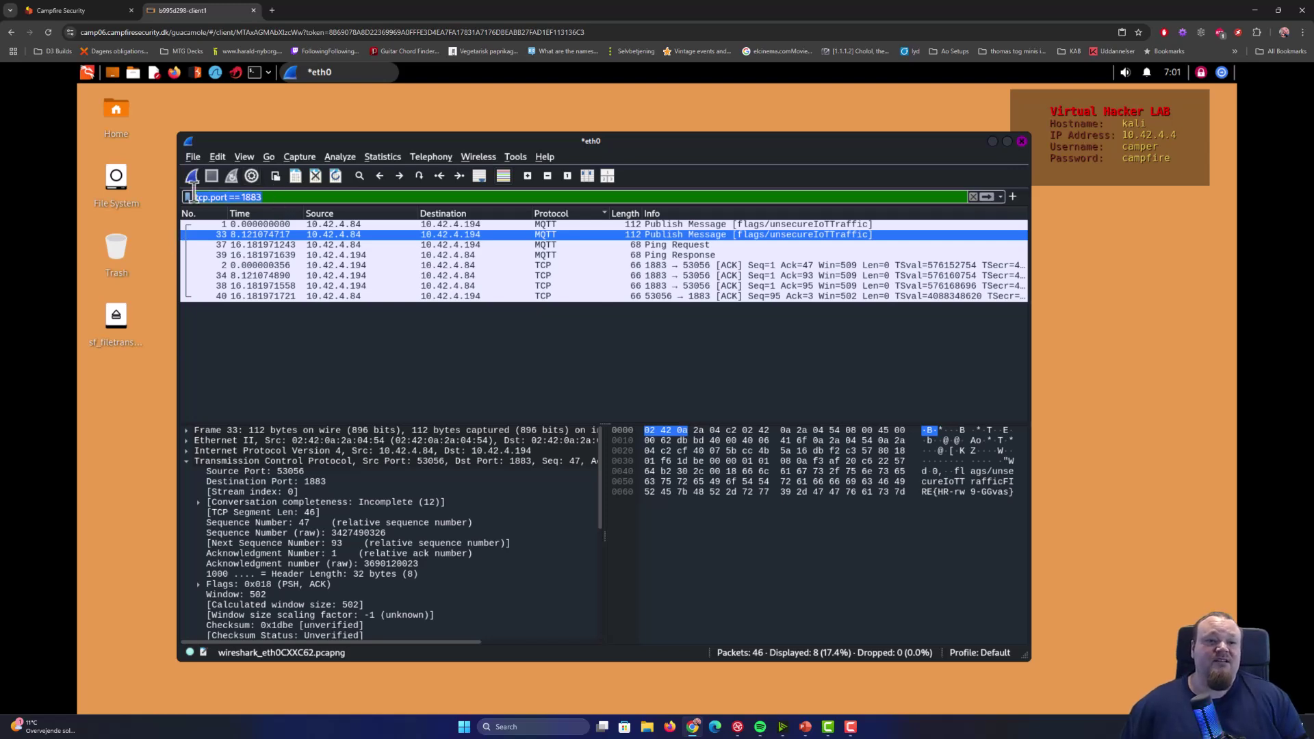
pyautogui.write('mqtt')
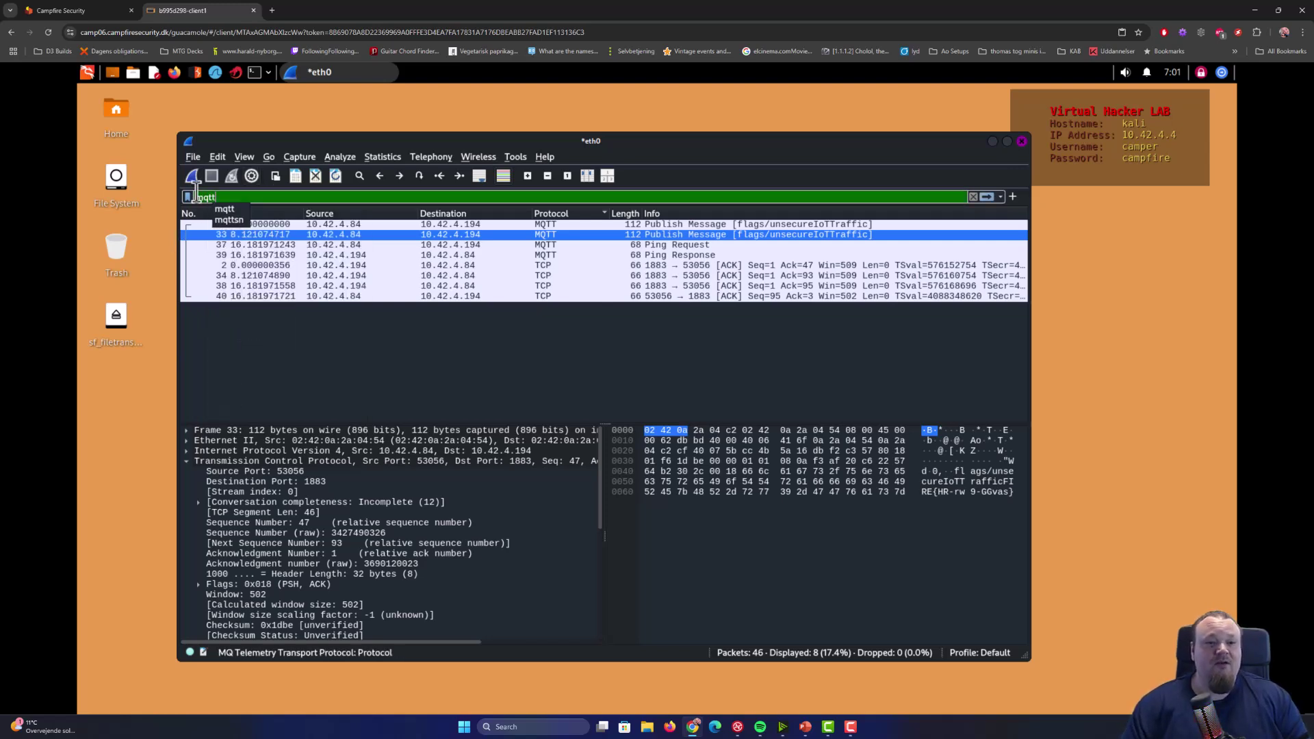
pyautogui.press('Return')
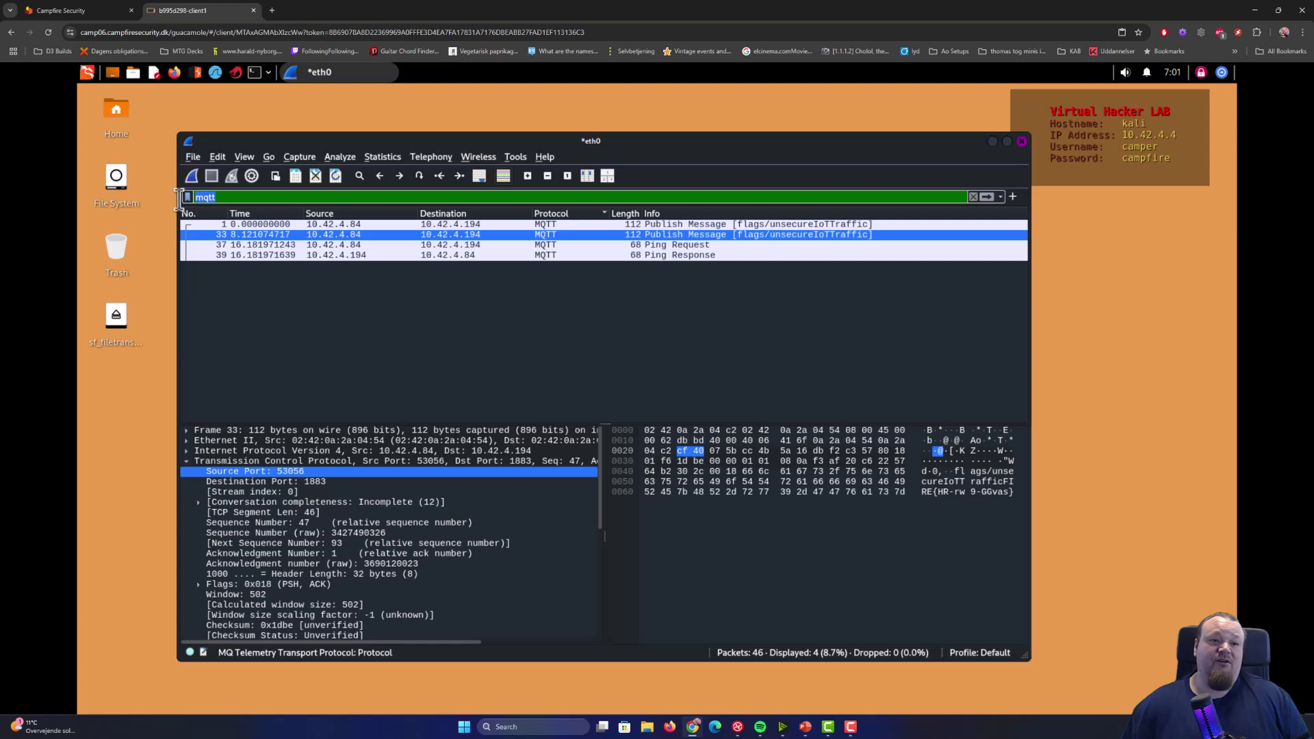
pyautogui.write('tcp')
pyautogui.press('Return')
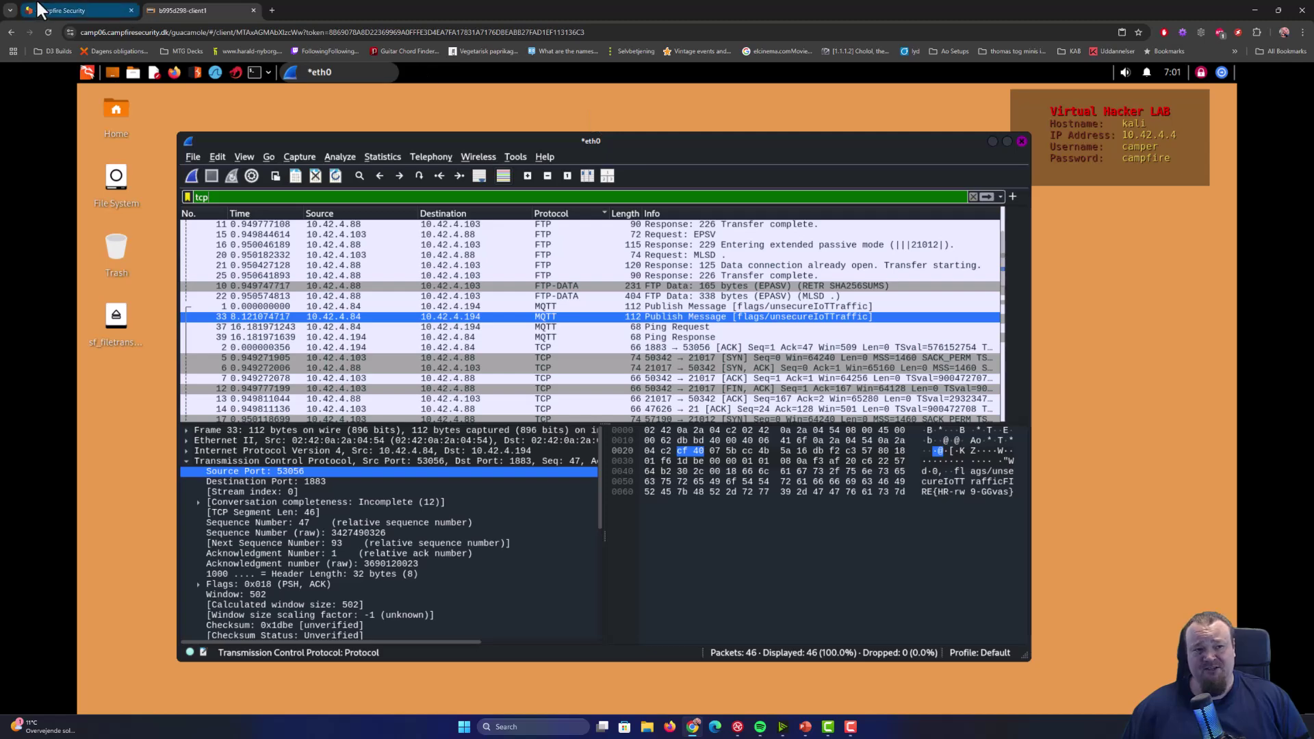
# - Switch to the Campfire Security course and review the Security Misconfiguration page's Network Monitoring and Analysis section
pyautogui.click(76, 10)
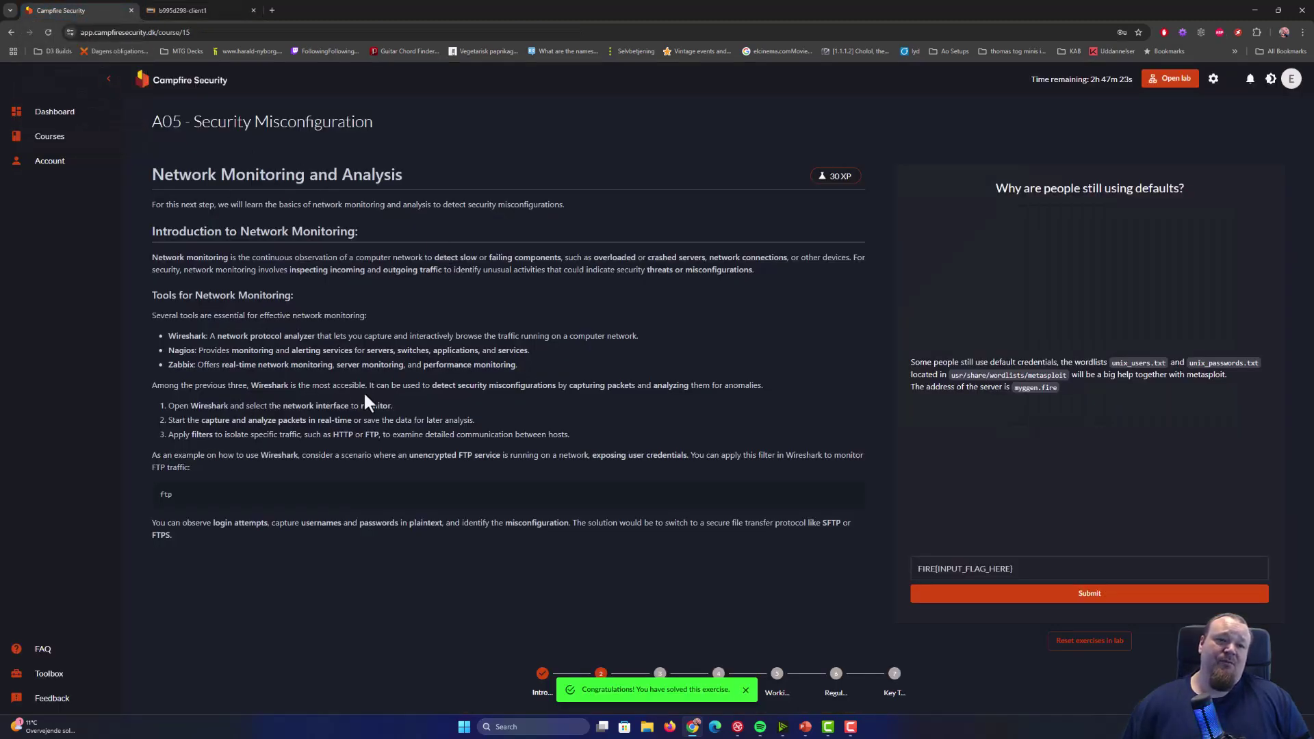
pyautogui.moveTo(194, 120); pyautogui.dragTo(425, 122)
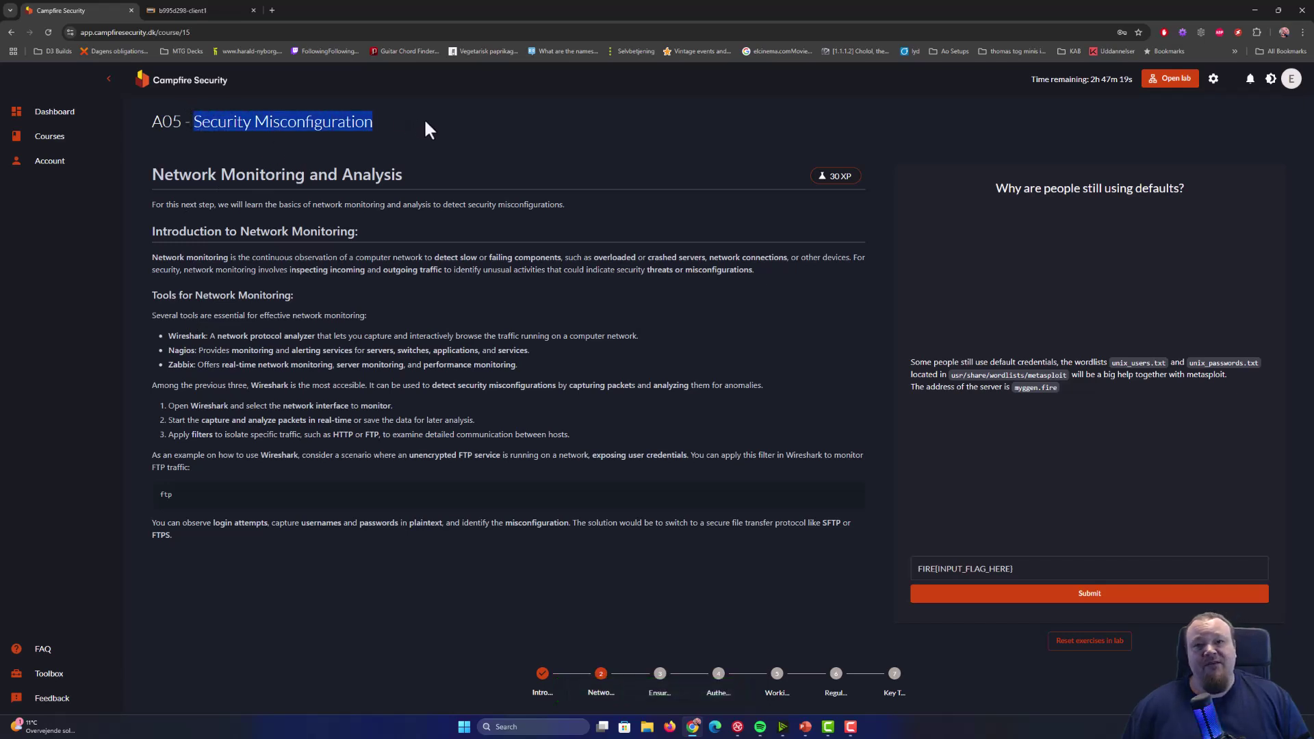
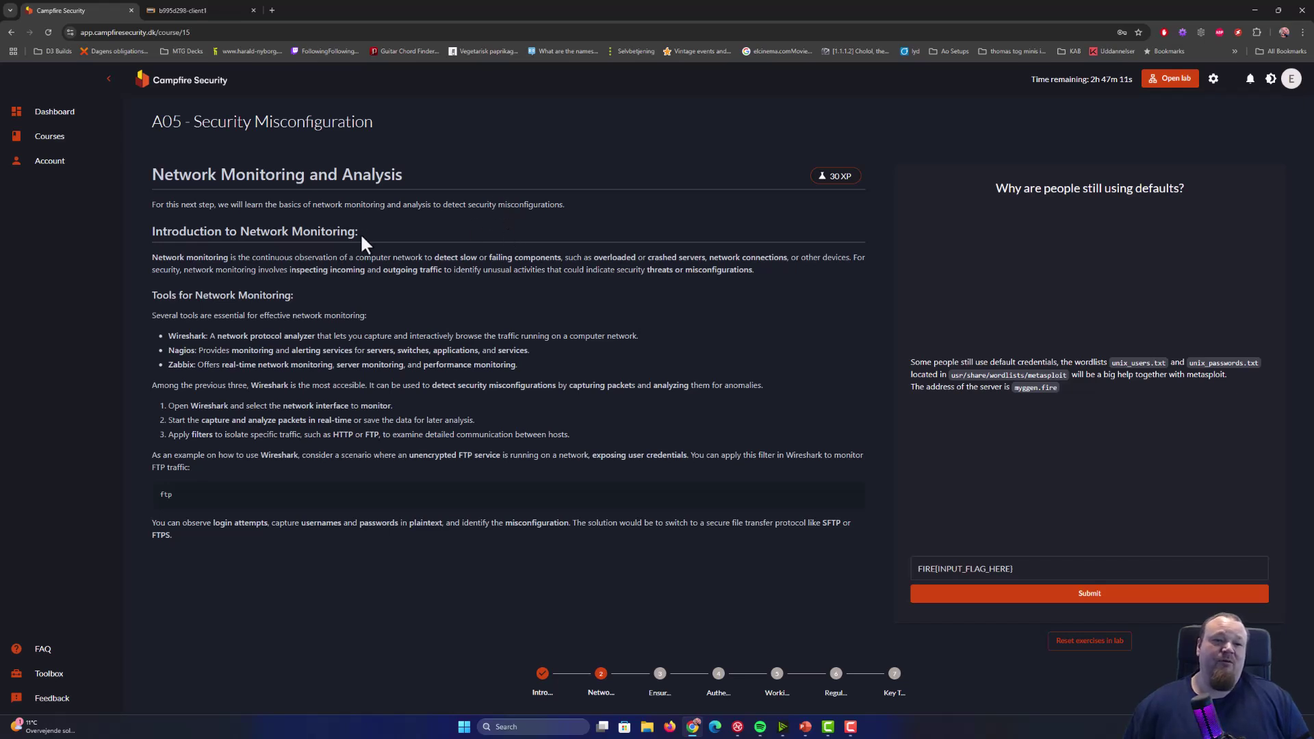
pyautogui.doubleClick(330, 224)
pyautogui.moveTo(194, 123); pyautogui.dragTo(362, 127)
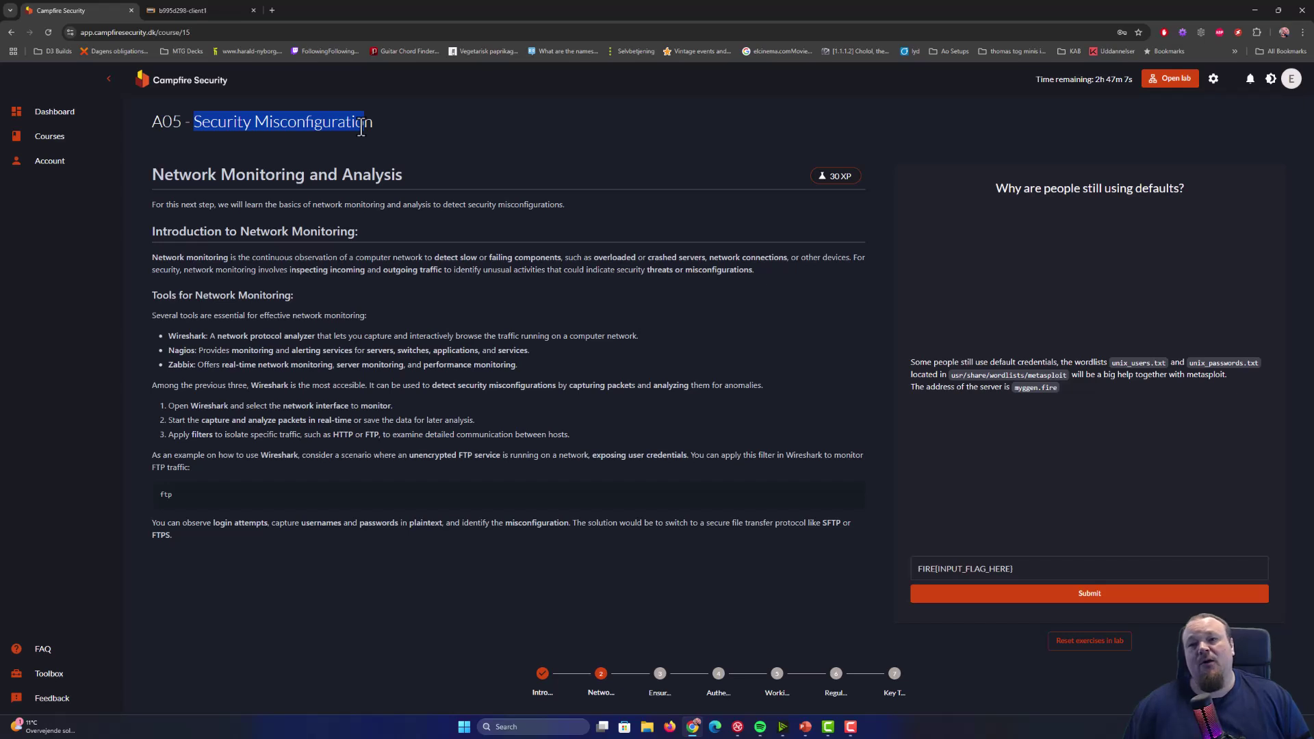
pyautogui.doubleClick(127, 30)
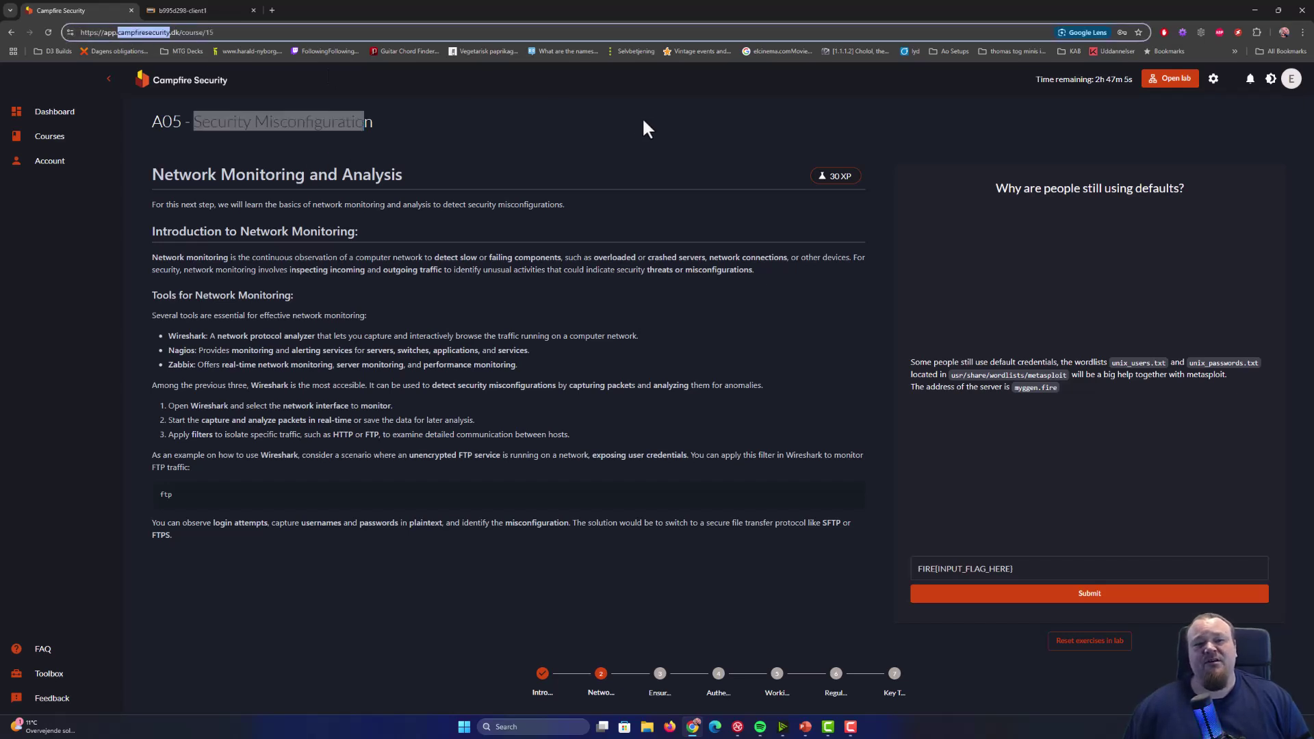